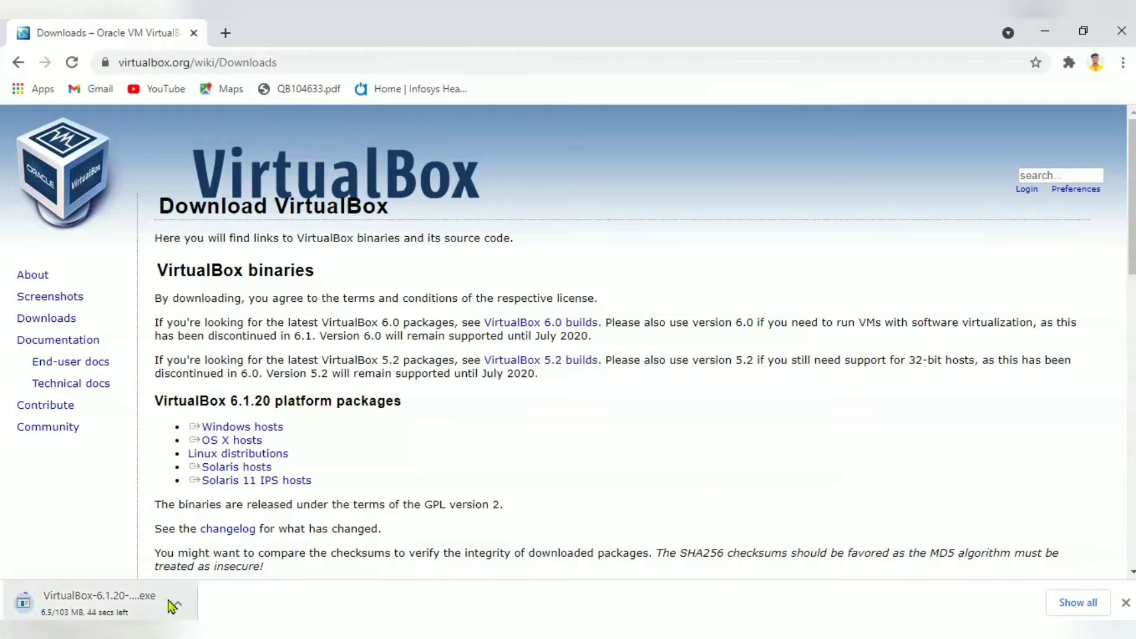
# Cancel the VirtualBox 6.1.20 installer download from Chrome's download bar.
pyautogui.click(177, 602)
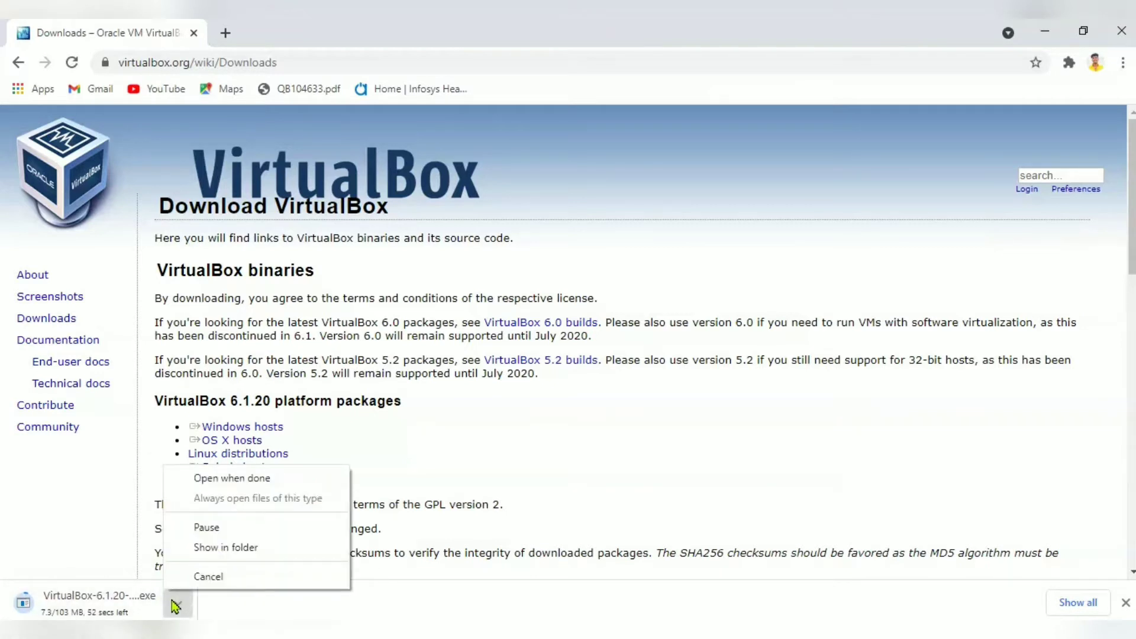
pyautogui.click(201, 582)
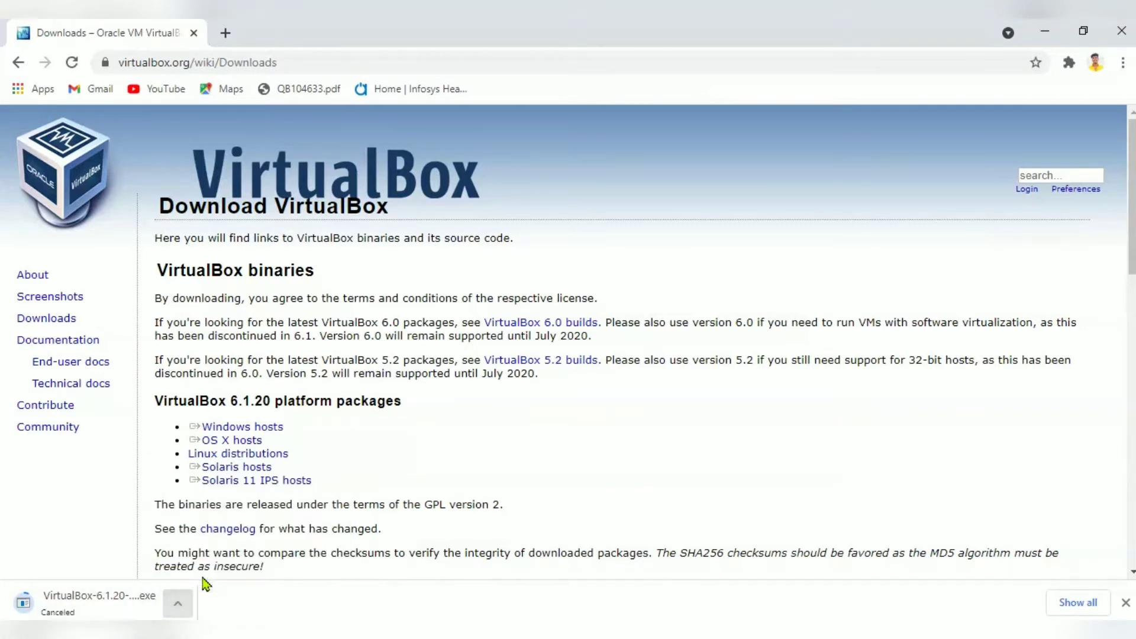
# Search Google for 'kali linux 2021' in a new tab.
pyautogui.click(221, 40)
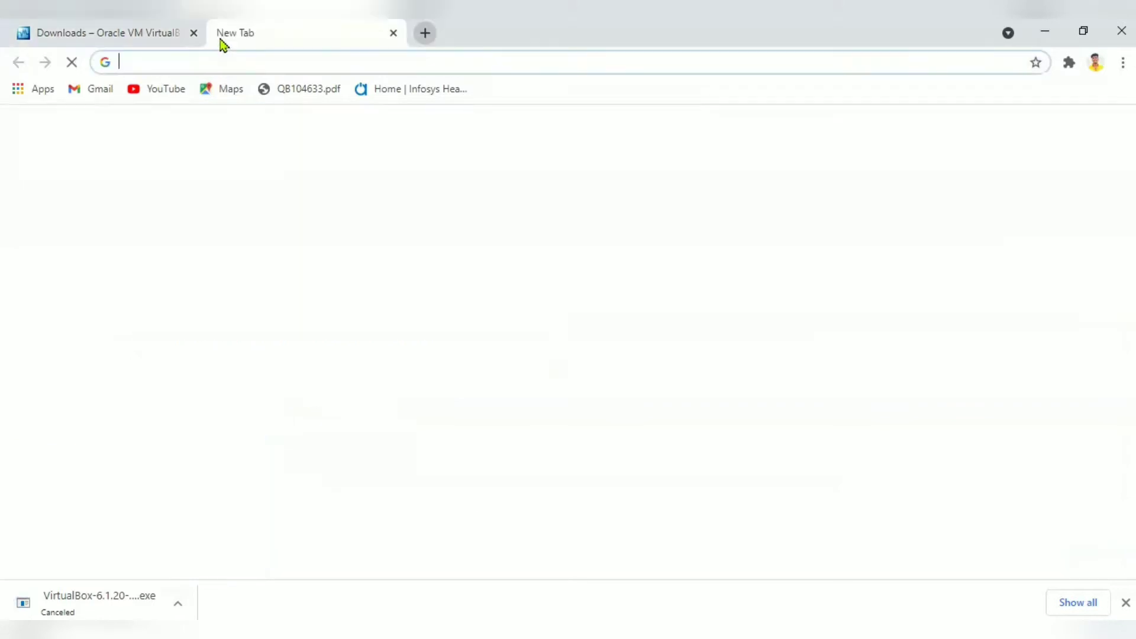
pyautogui.write('kali linux 2021')
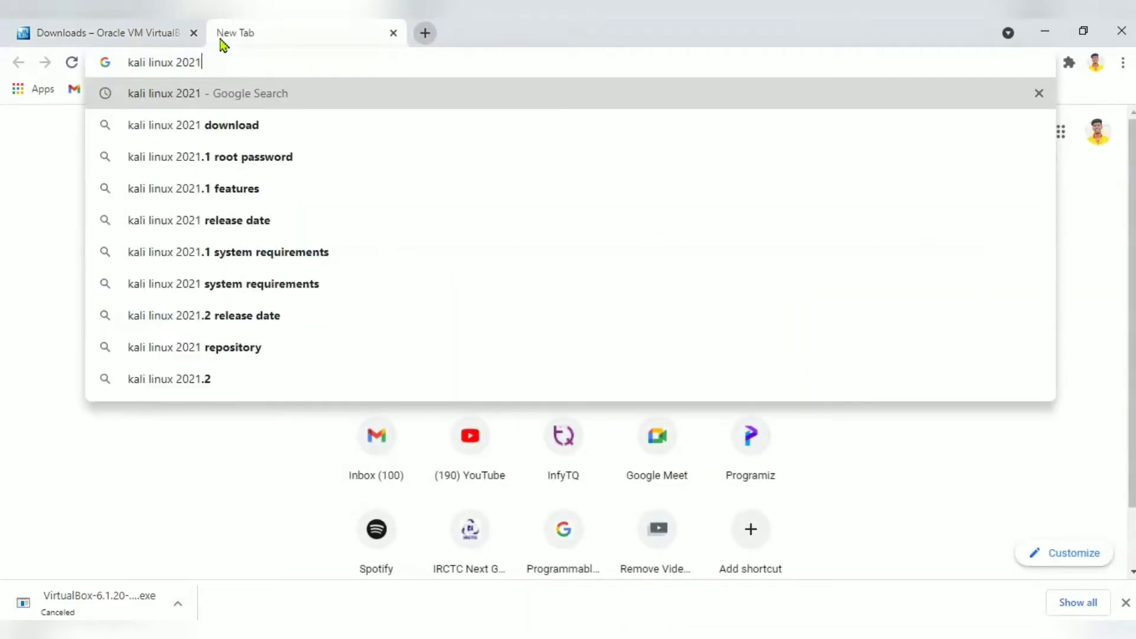
pyautogui.press('Return')
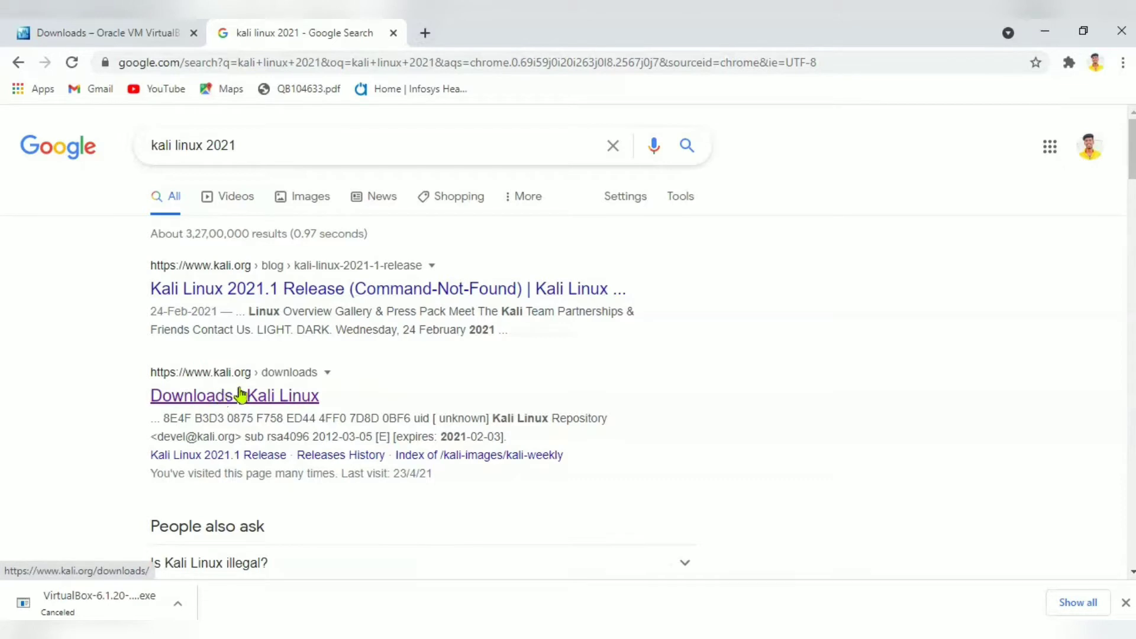
# Open the Kali Linux Downloads result, scroll to the 2021.1 images, then switch to VirtualBox Manager.
pyautogui.click(283, 404)
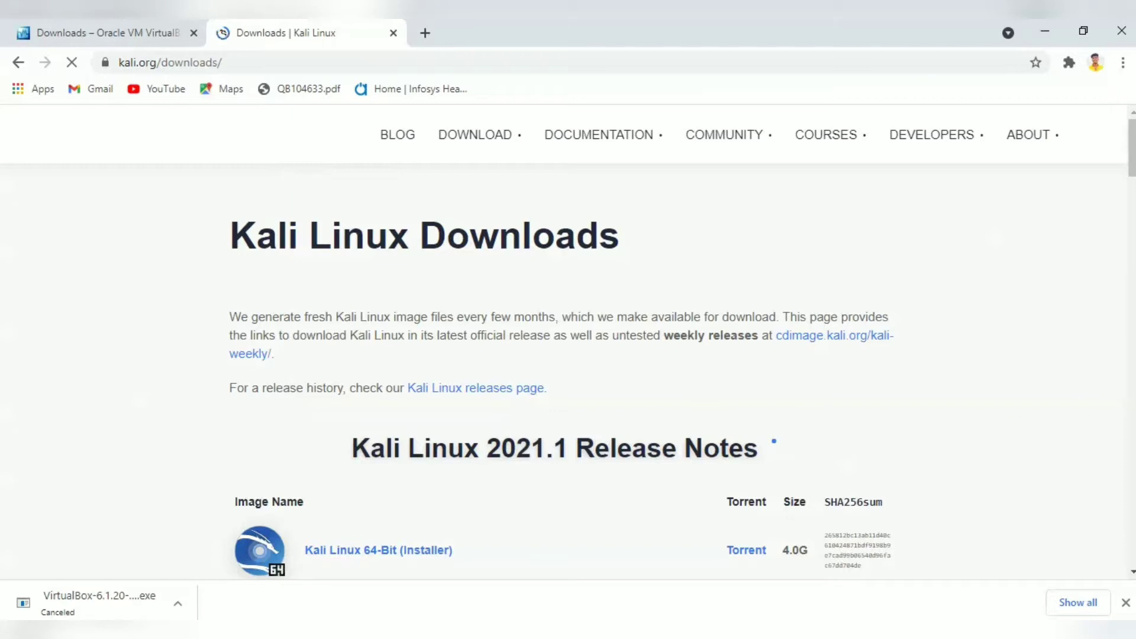
pyautogui.scroll(-10, 1131, 565)
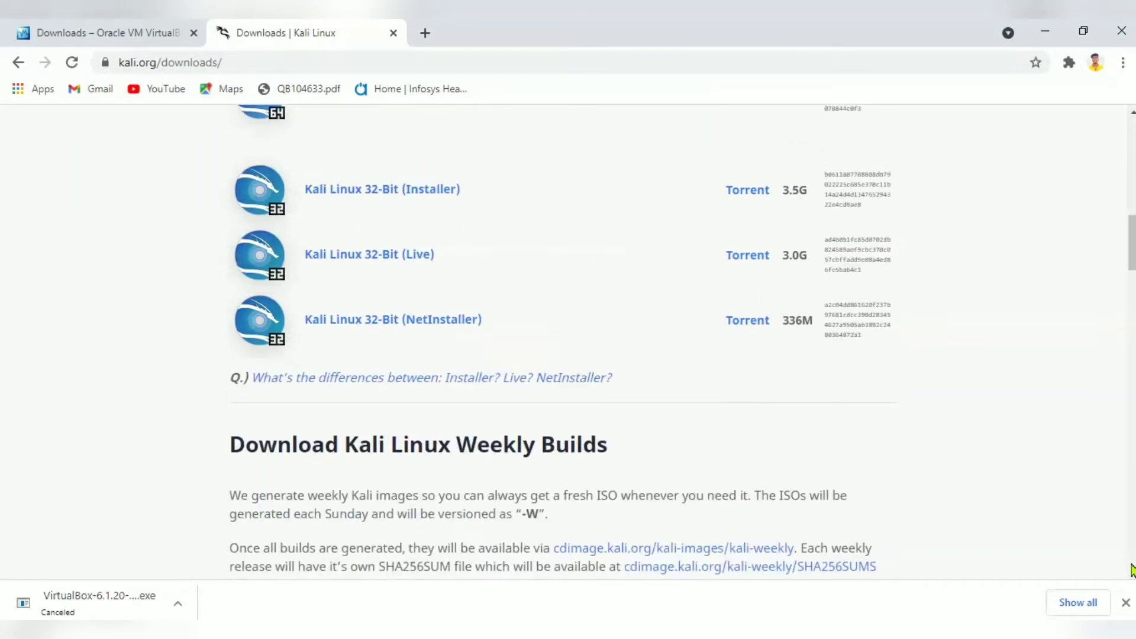
pyautogui.moveTo(1132, 264); pyautogui.dragTo(1132, 198)
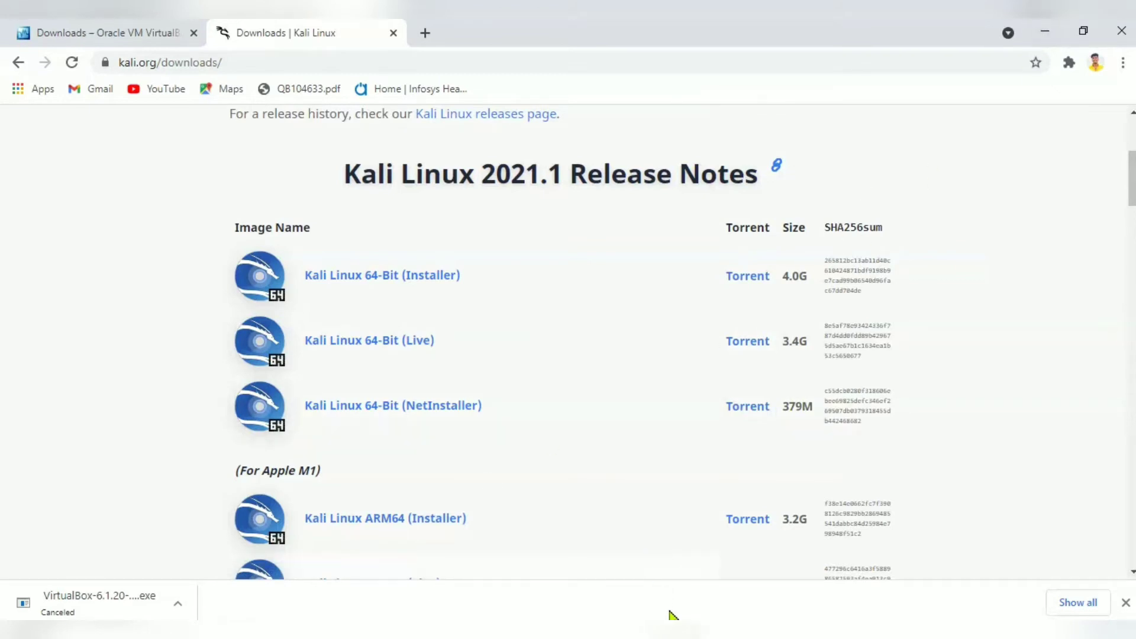
pyautogui.click(674, 615)
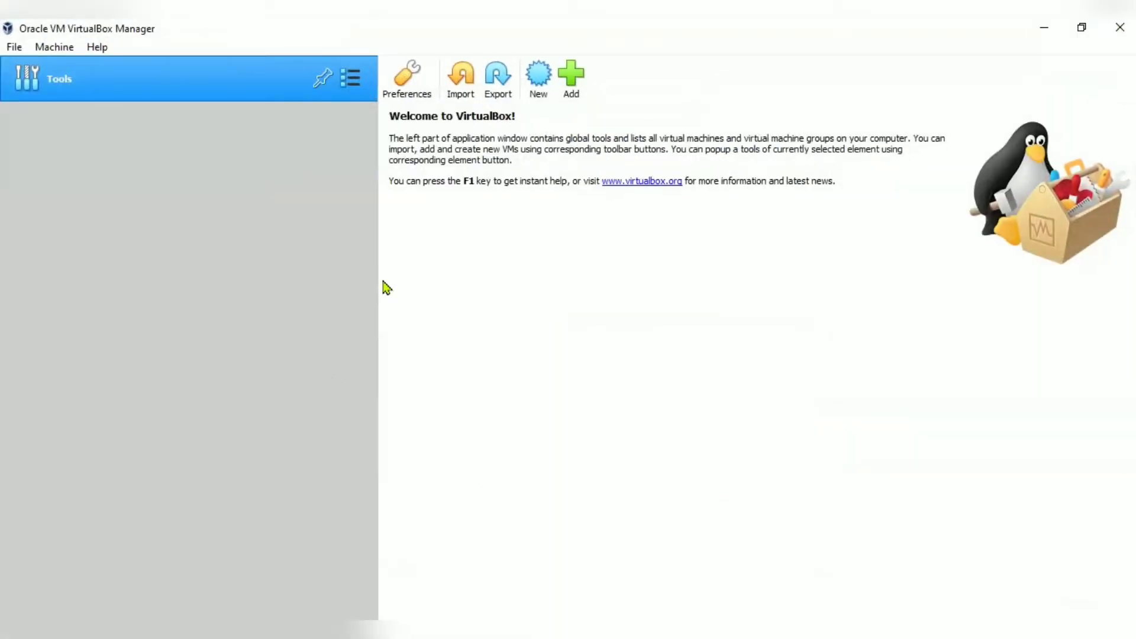
# Create a new VM named kali2021, type Linux, version Debian (64-bit), keeping 1024 MB memory.
pyautogui.click(536, 87)
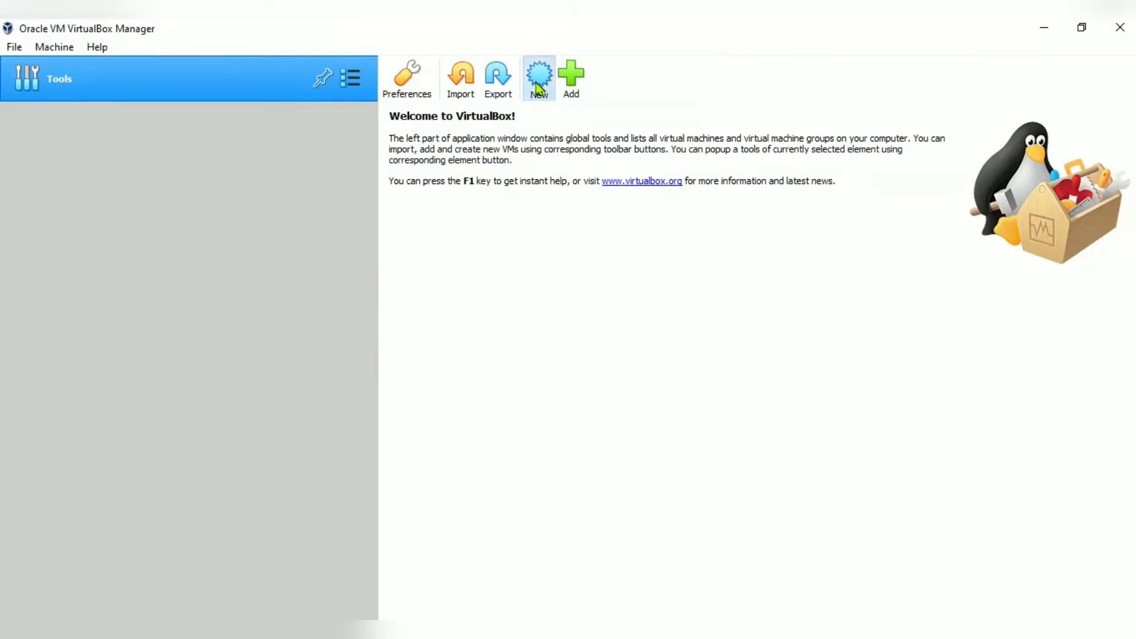
pyautogui.write('kali2021')
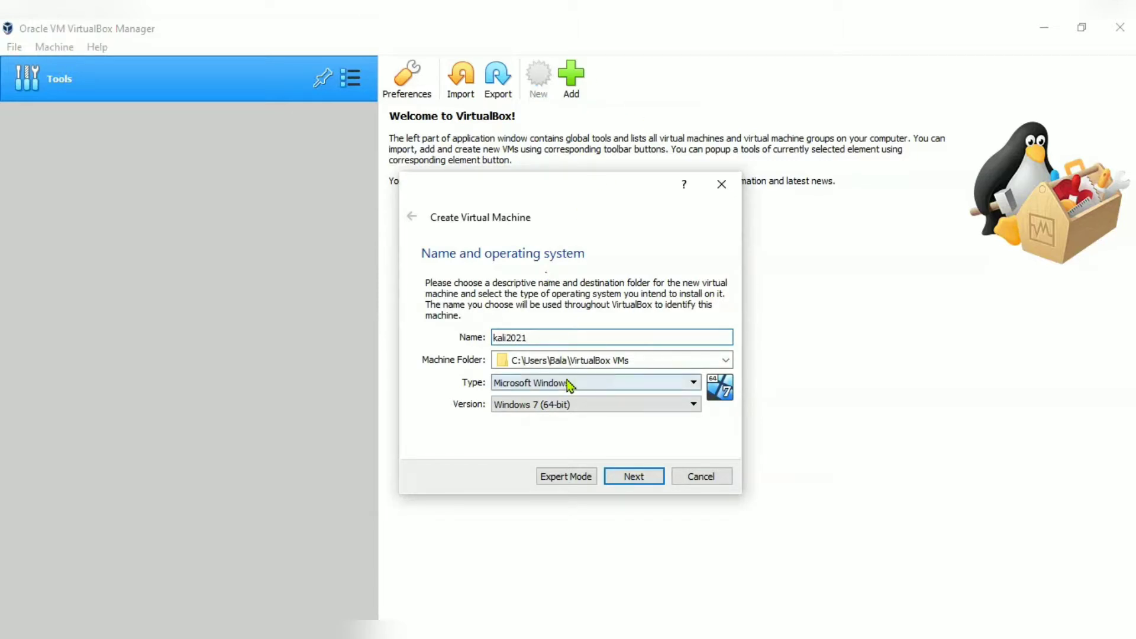
pyautogui.click(645, 385)
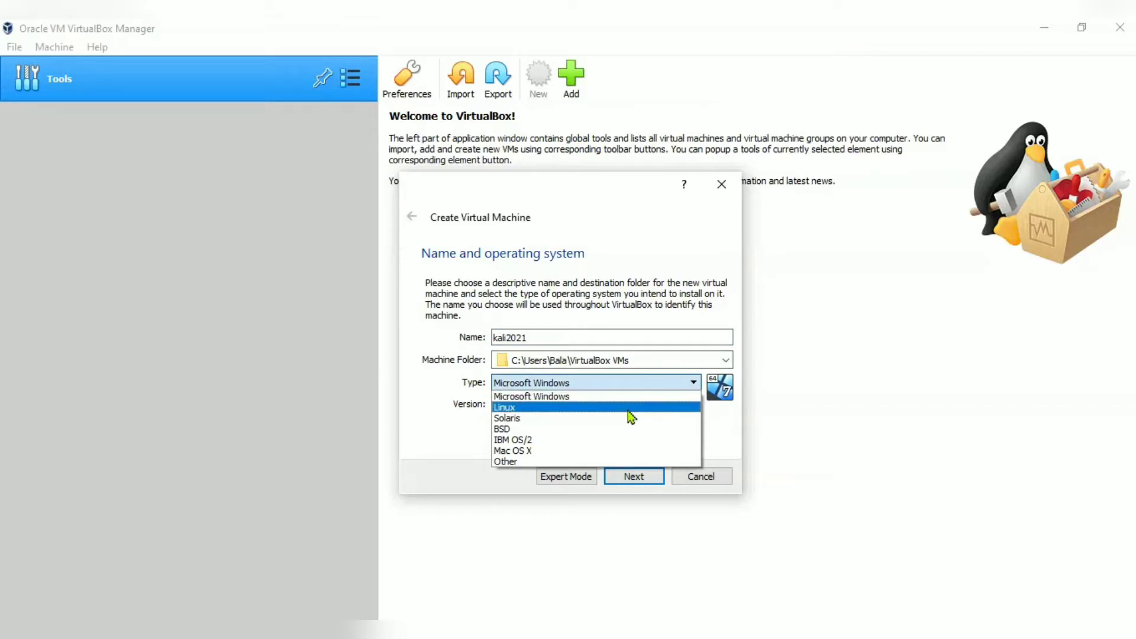
pyautogui.click(629, 408)
pyautogui.click(628, 405)
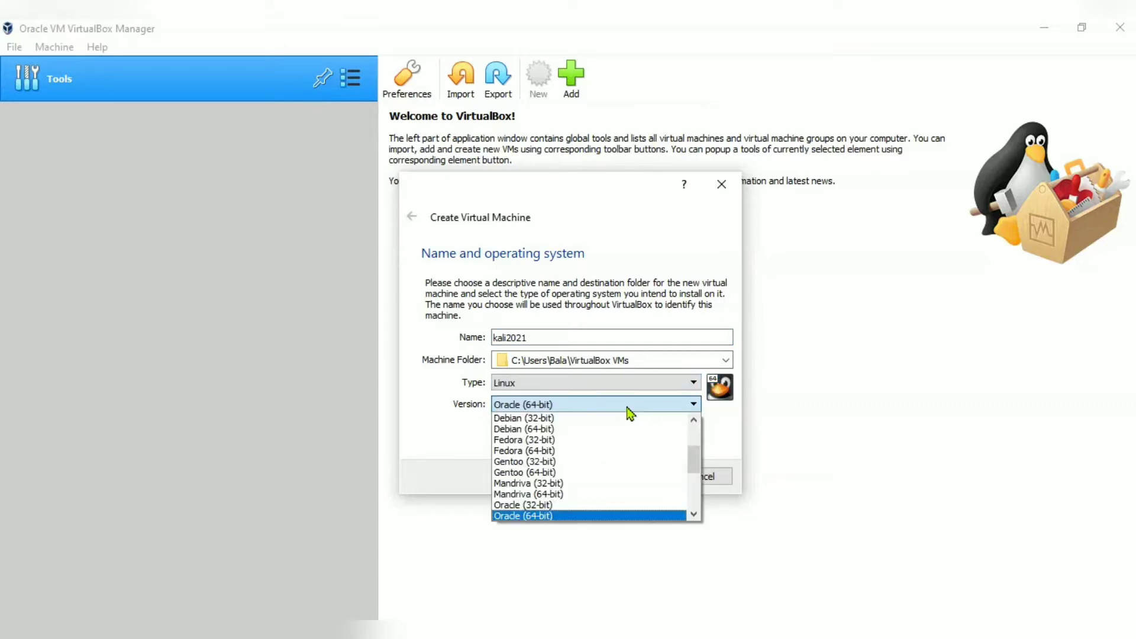
pyautogui.click(600, 427)
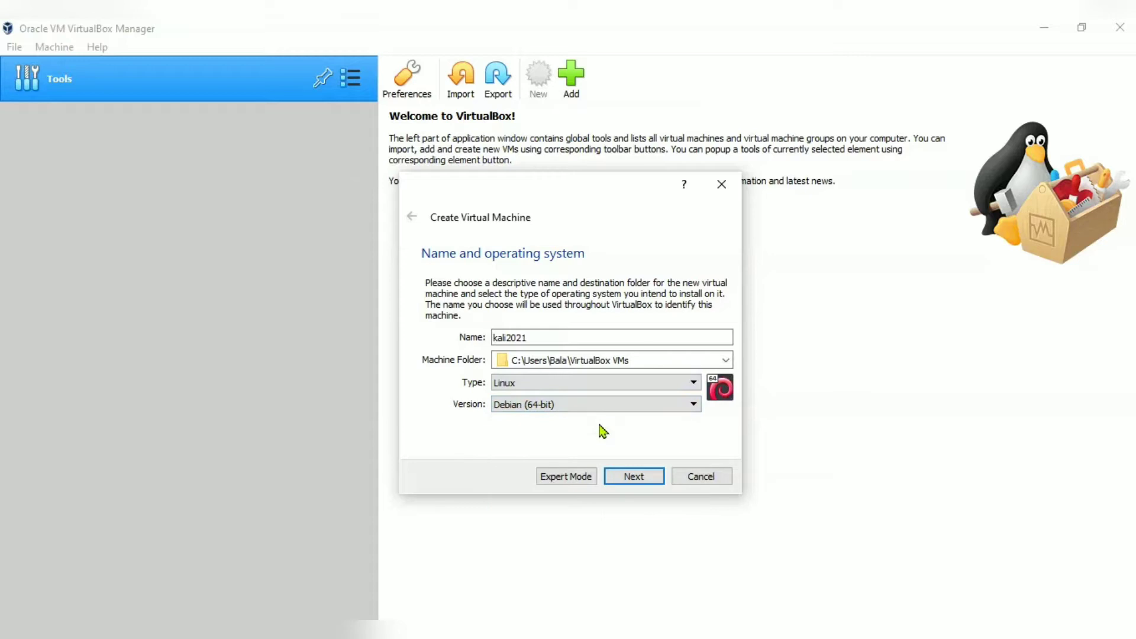
pyautogui.click(652, 478)
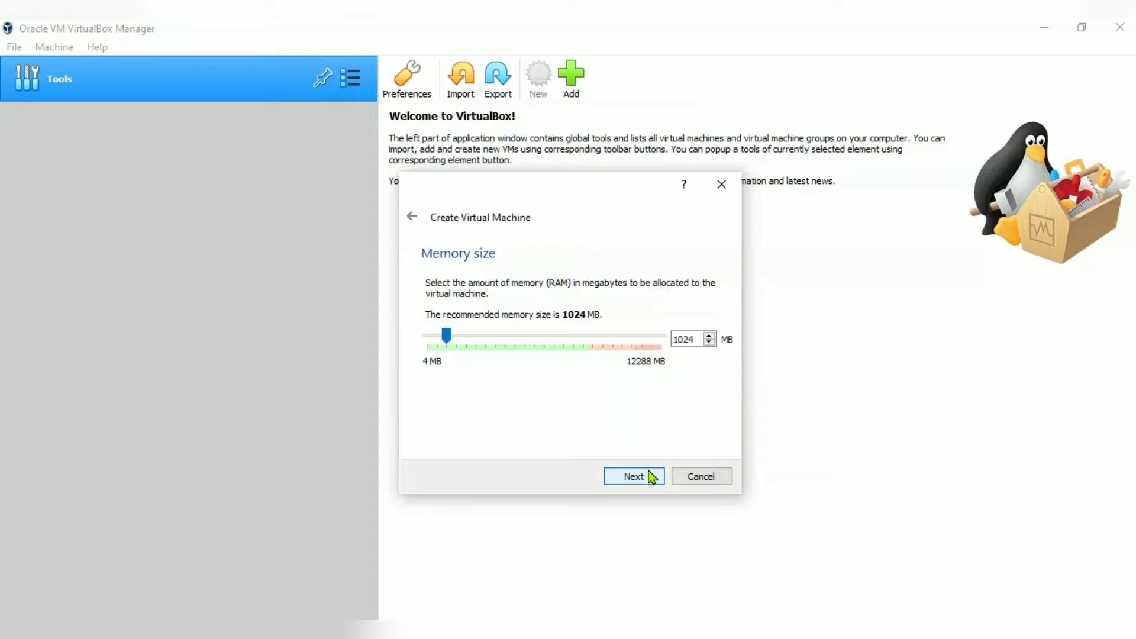
pyautogui.click(647, 476)
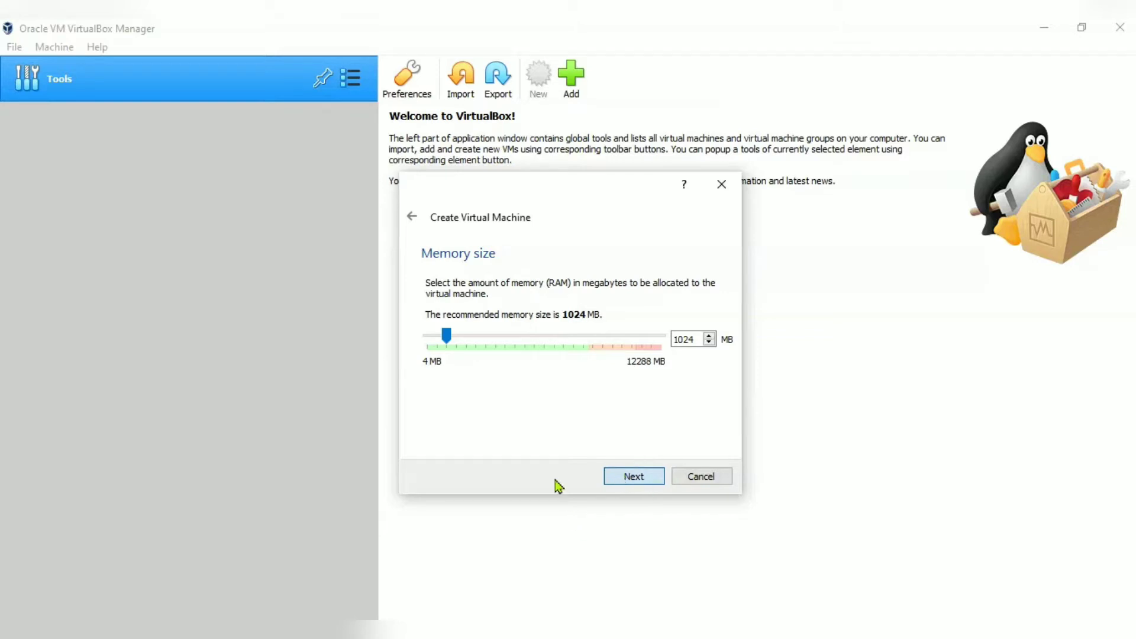
pyautogui.click(638, 477)
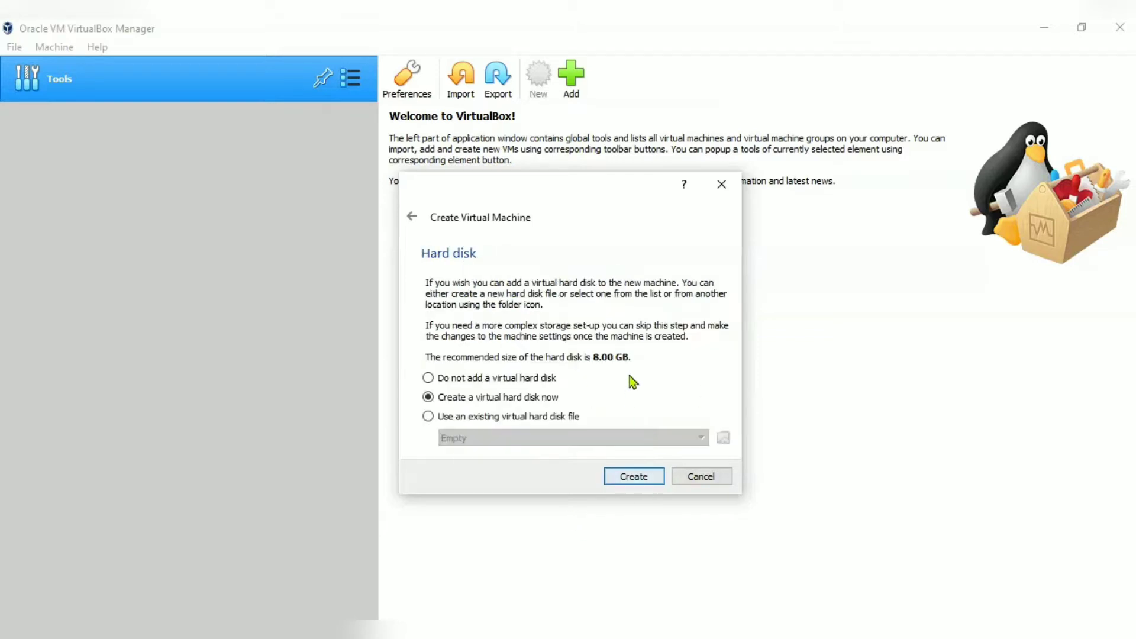
# Create a dynamically allocated 20 GB VDI virtual hard disk for kali2021.
pyautogui.click(630, 477)
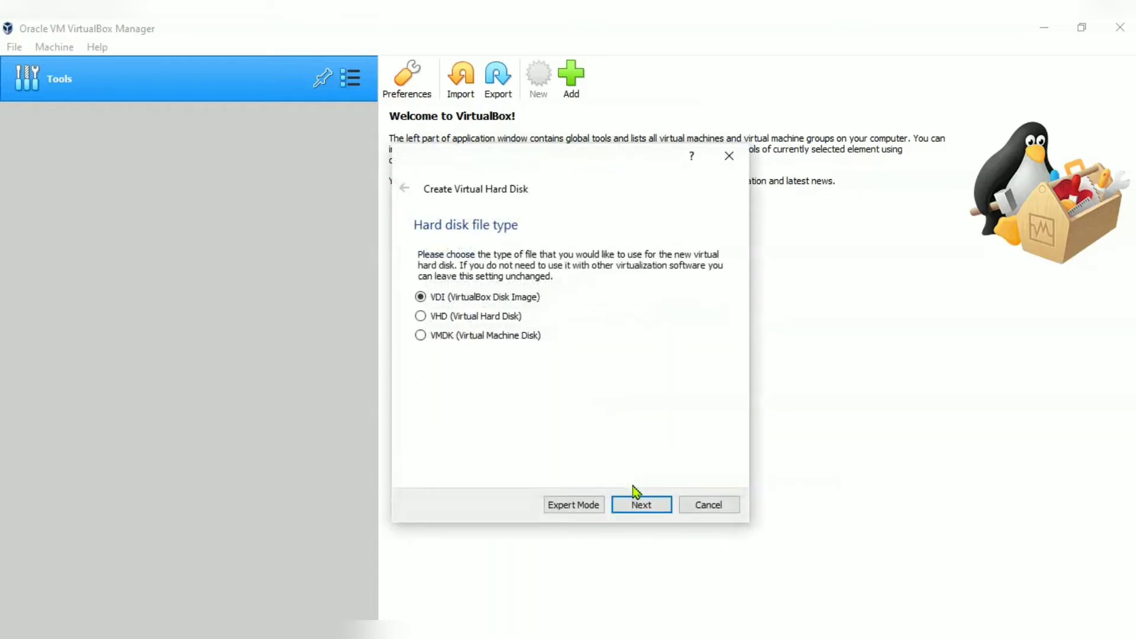
pyautogui.click(642, 505)
pyautogui.click(644, 506)
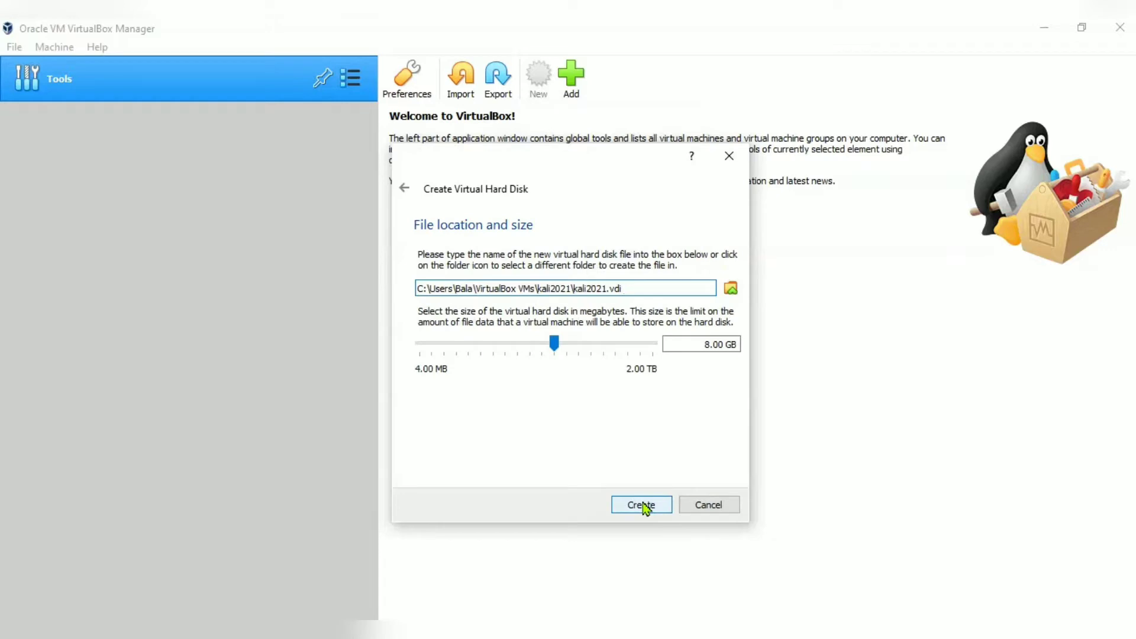
pyautogui.click(699, 343)
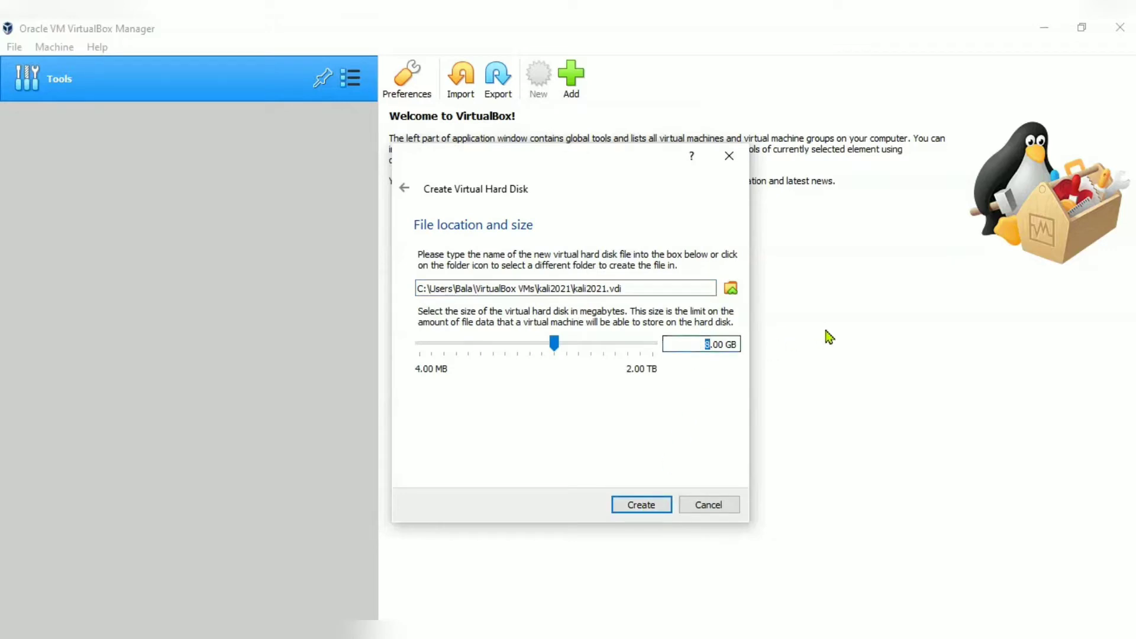
pyautogui.write('20')
pyautogui.click(642, 507)
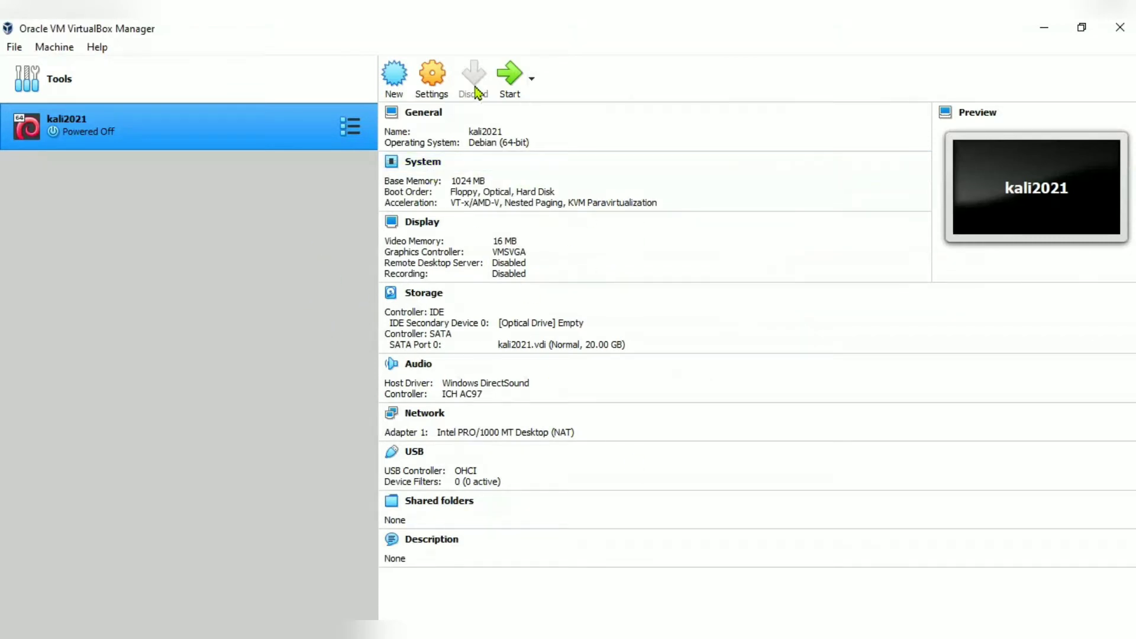
# Power on the kali2021 virtual machine from the toolbar's Start button.
pyautogui.click(512, 76)
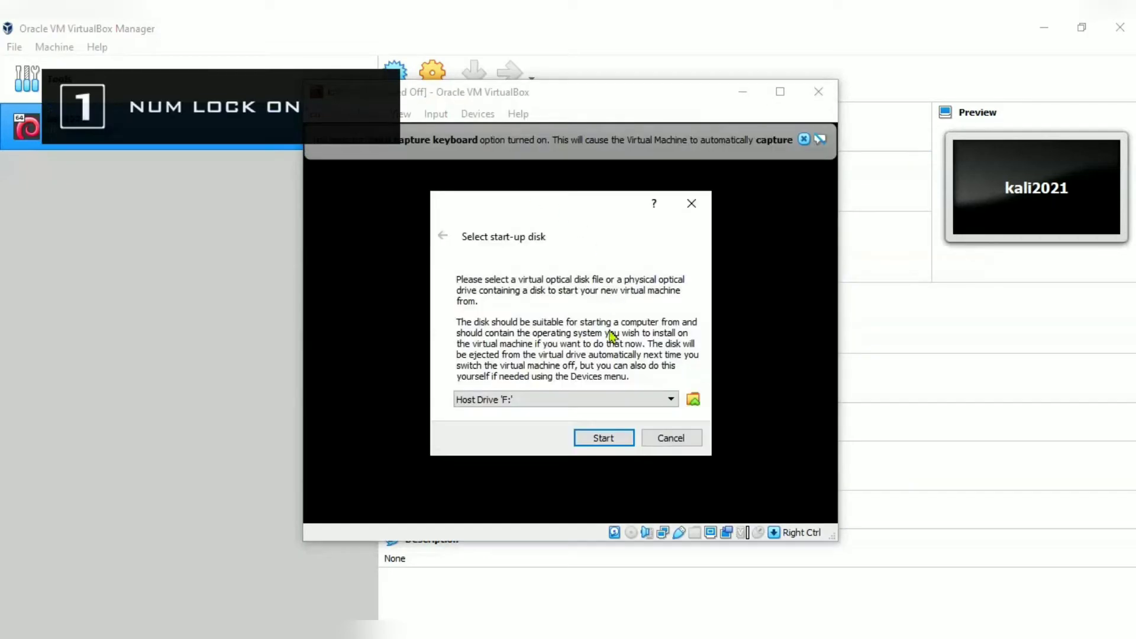
# Add kali-linux-2021.1-installer-amd64.iso from E:\os as the start-up disk and start kali2021.
pyautogui.click(692, 402)
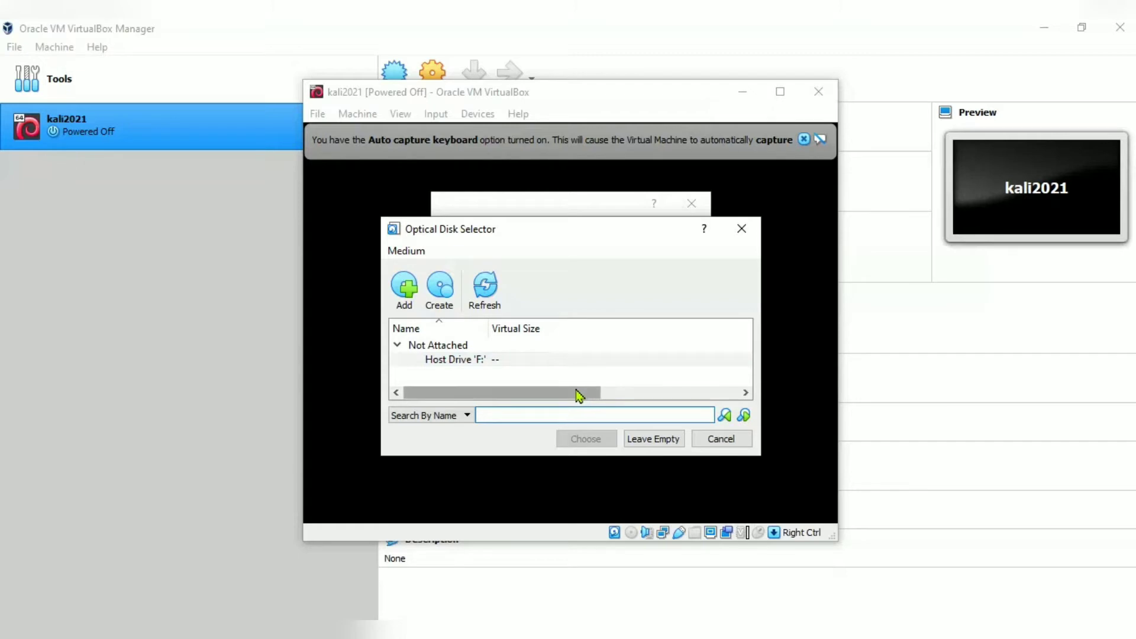
pyautogui.click(414, 290)
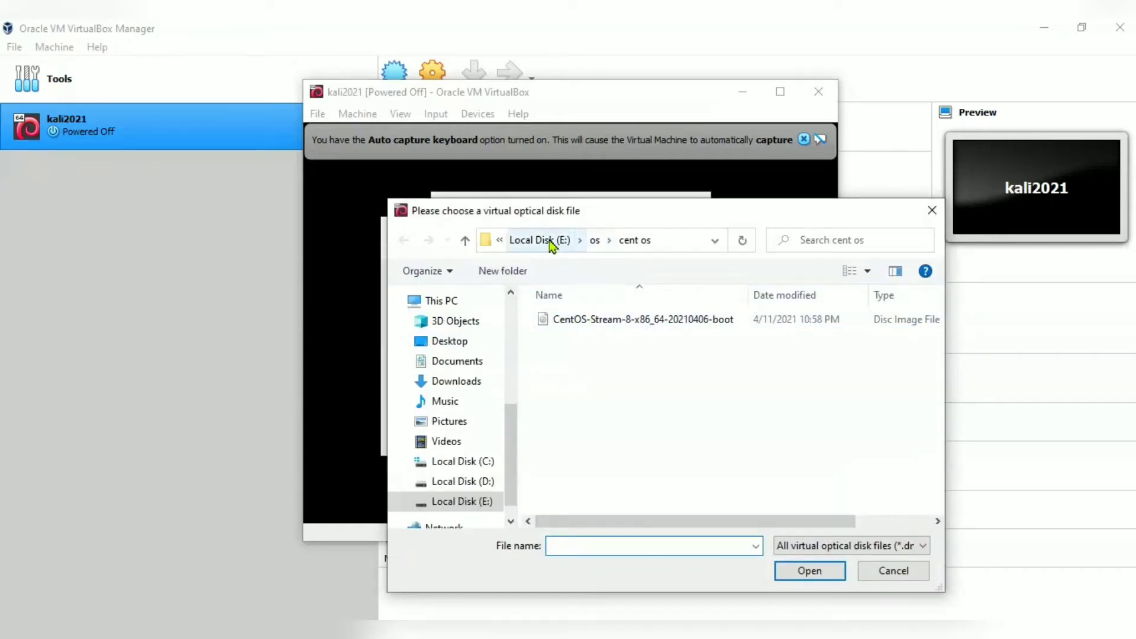
pyautogui.click(596, 242)
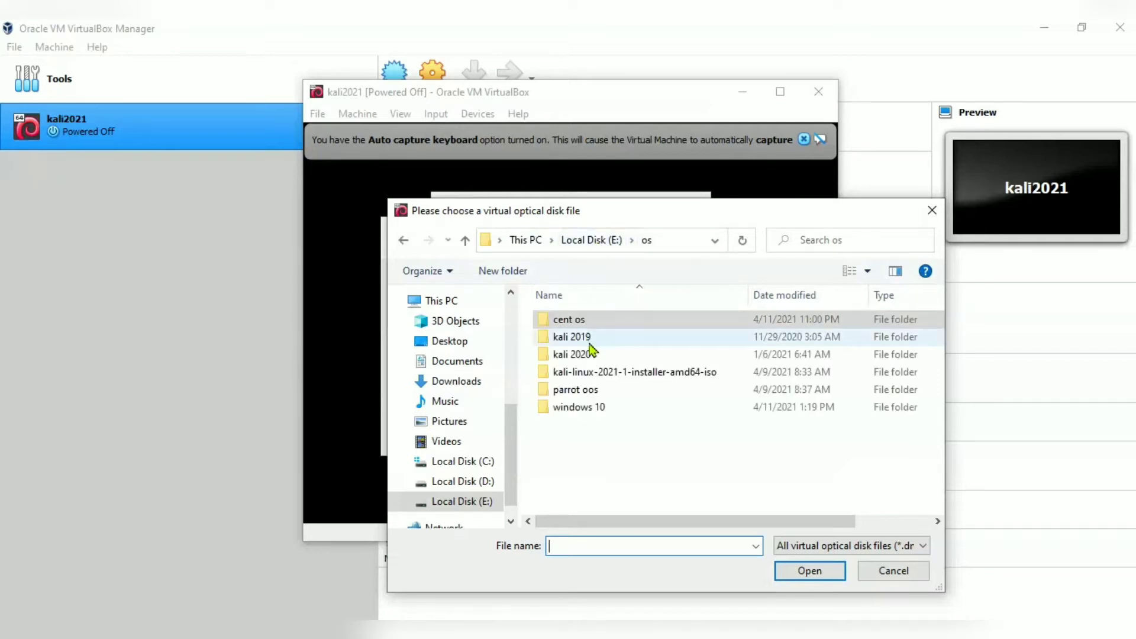
pyautogui.doubleClick(609, 373)
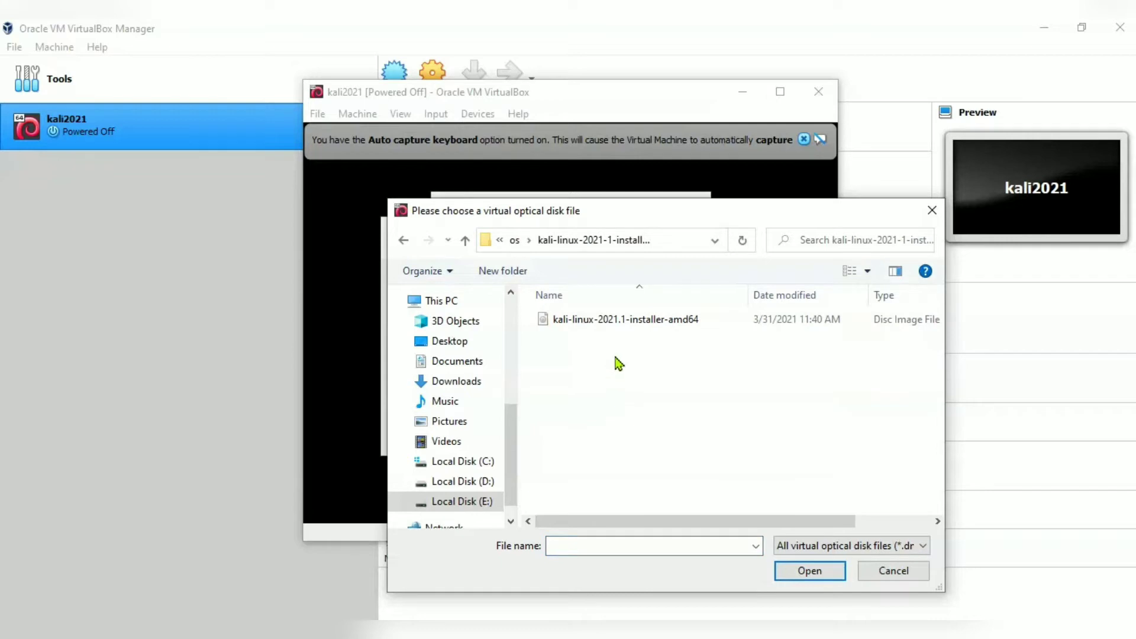
pyautogui.click(646, 328)
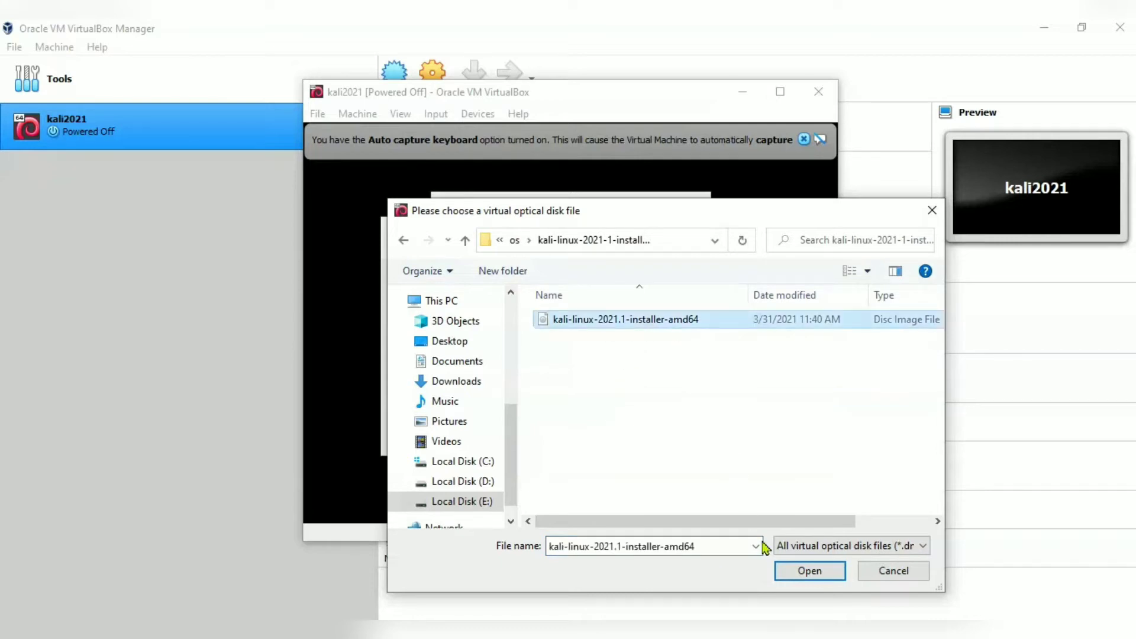
pyautogui.click(796, 568)
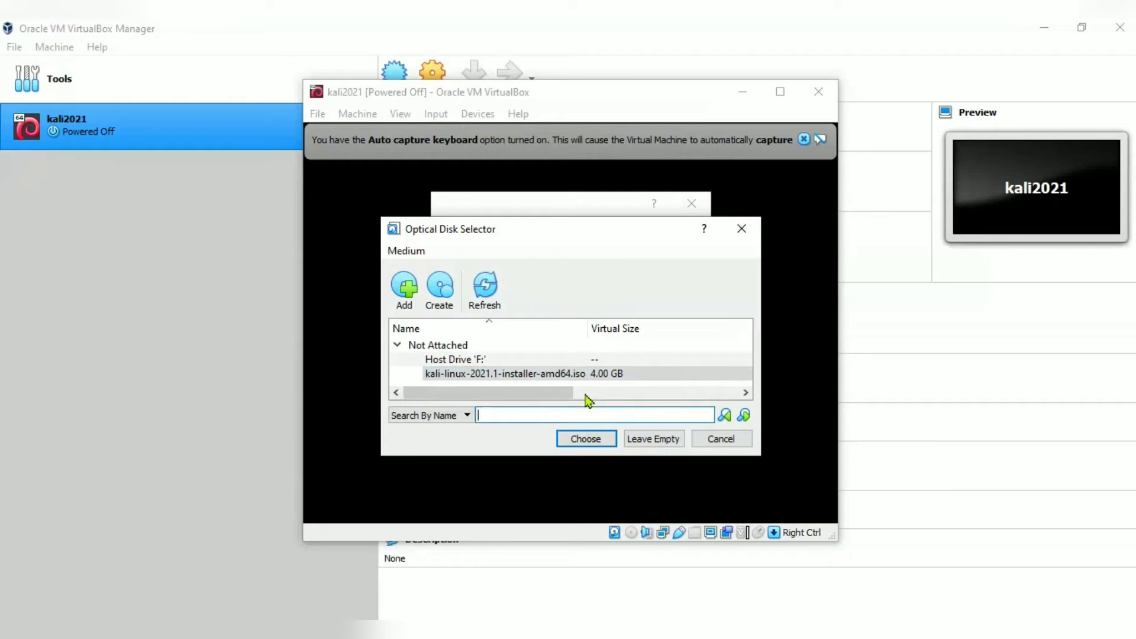
pyautogui.click(590, 439)
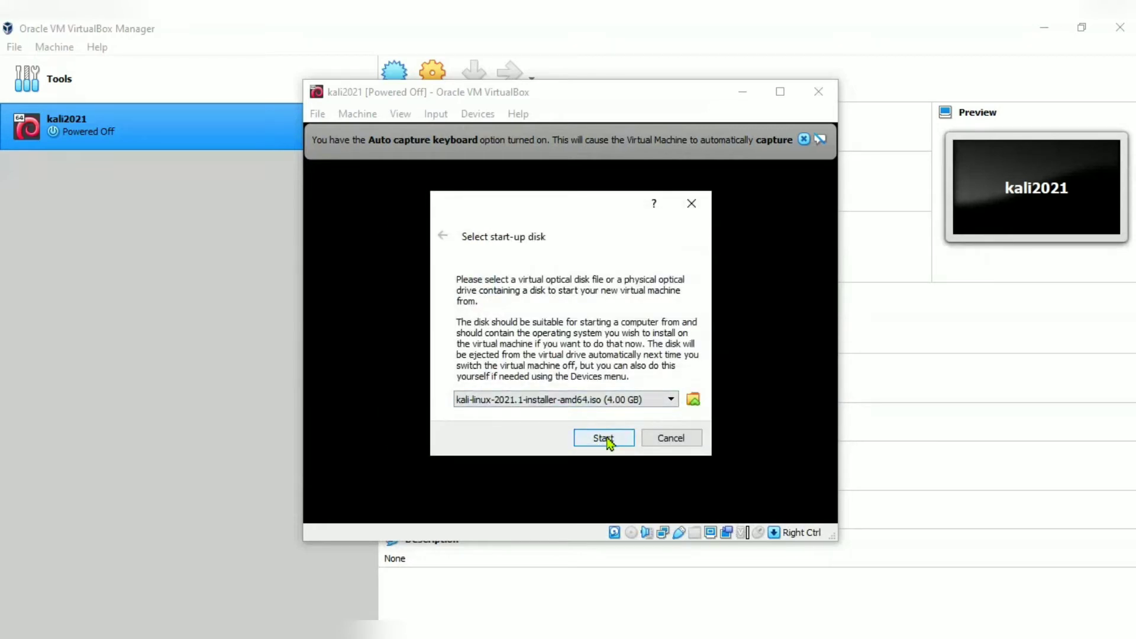
pyautogui.click(603, 439)
# Boot kali2021 from the Kali ISO and highlight Graphical install in the installer menu.
pyautogui.click(606, 441)
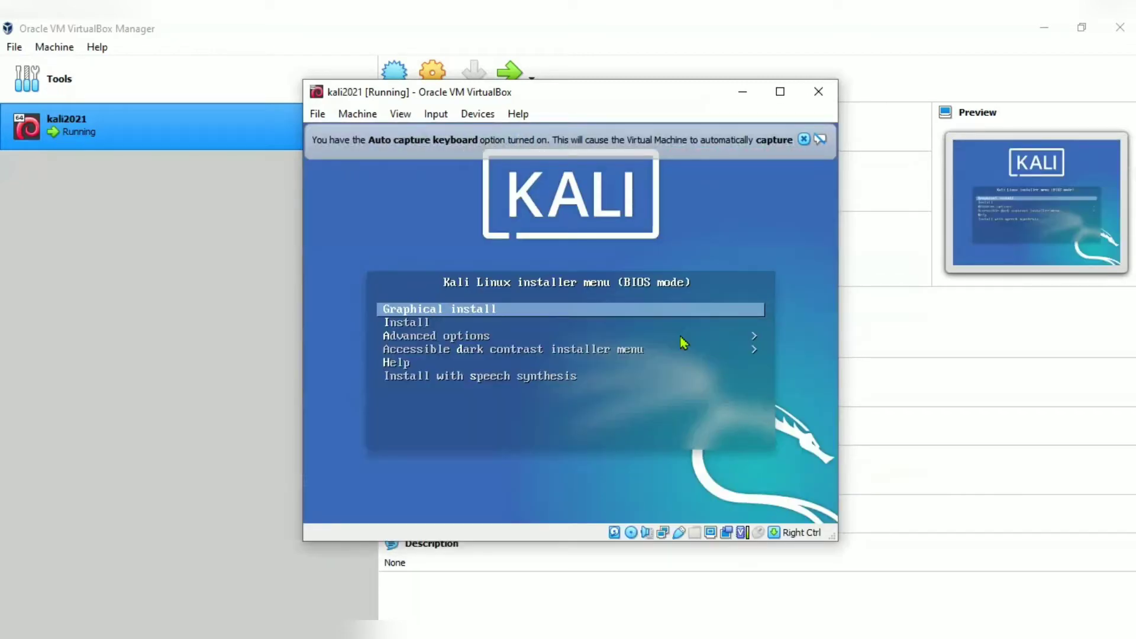
pyautogui.press('Down')
pyautogui.press('Down')
pyautogui.press('Down')
pyautogui.press('Down')
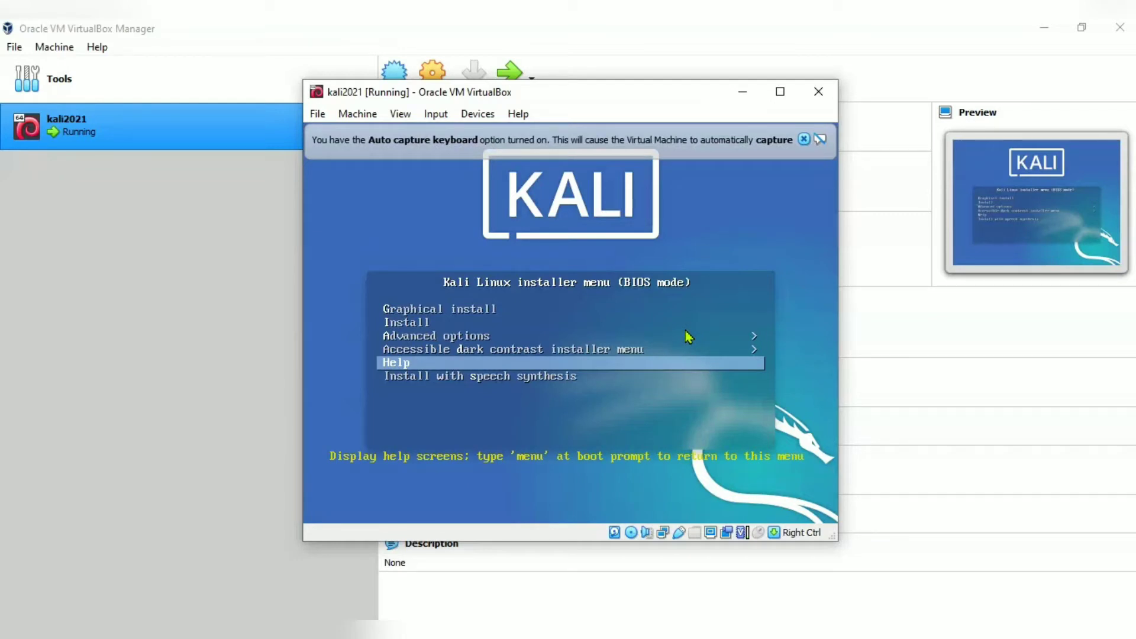
pyautogui.press('Up')
pyautogui.press('Up')
pyautogui.press('Up')
pyautogui.press('Up')
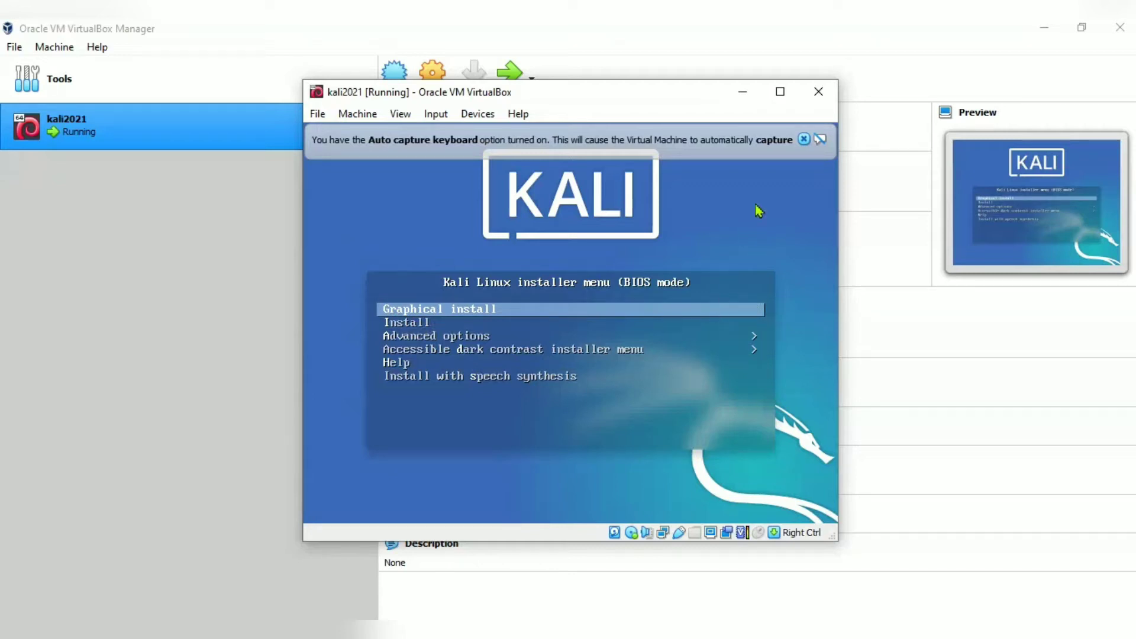
# Launch Graphical install, dismiss the keyboard and mouse integration notices, and reposition the VM window.
pyautogui.press('Return')
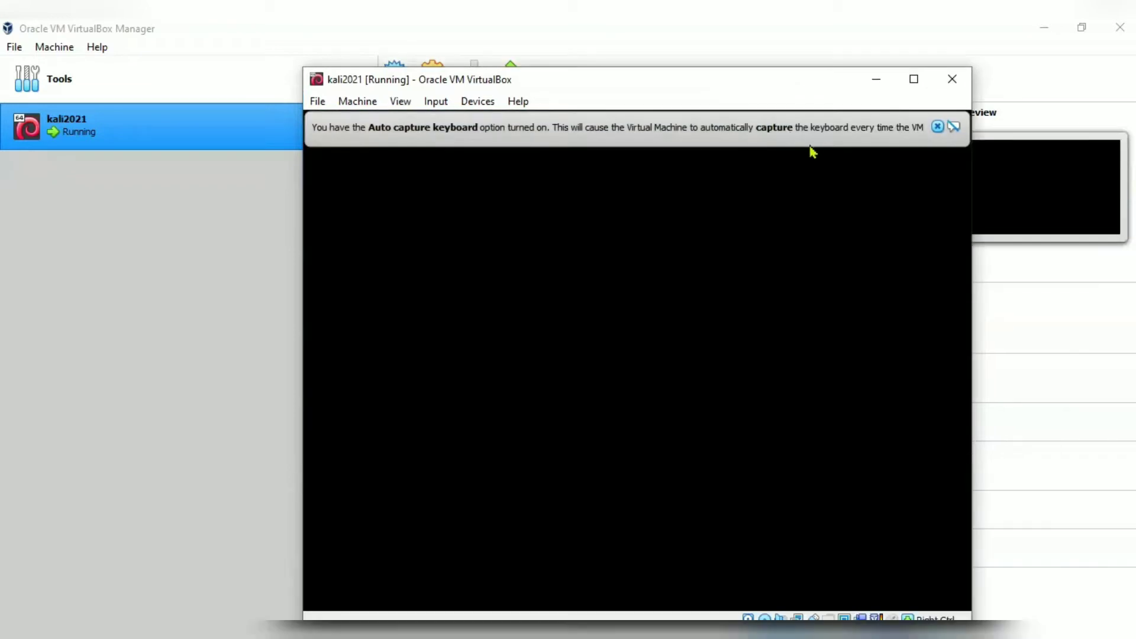
pyautogui.click(937, 126)
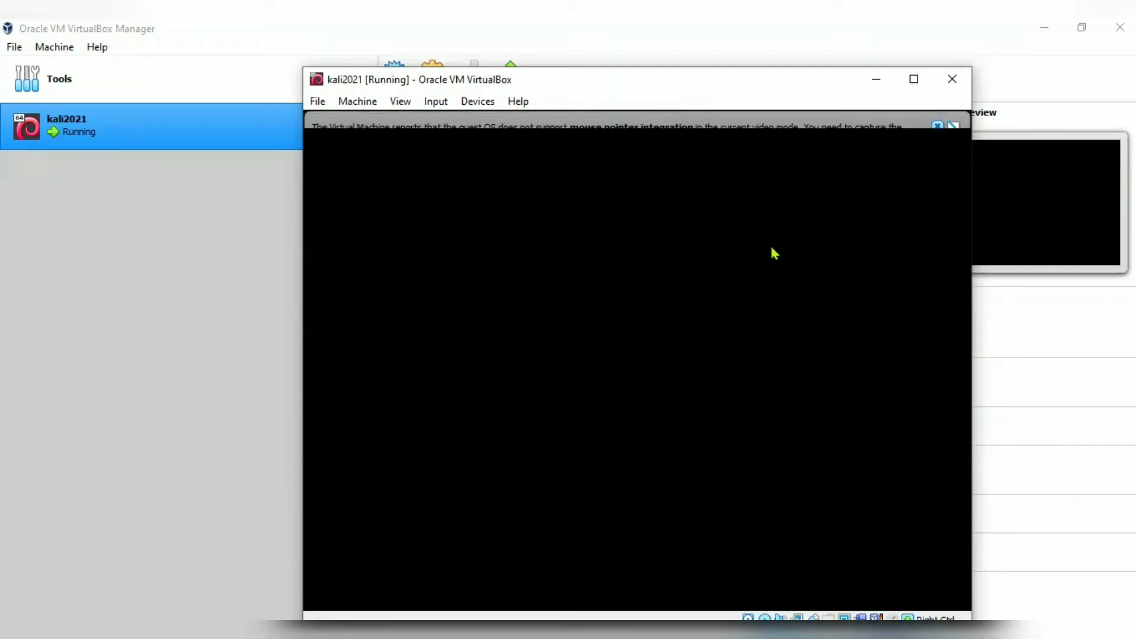
pyautogui.click(938, 127)
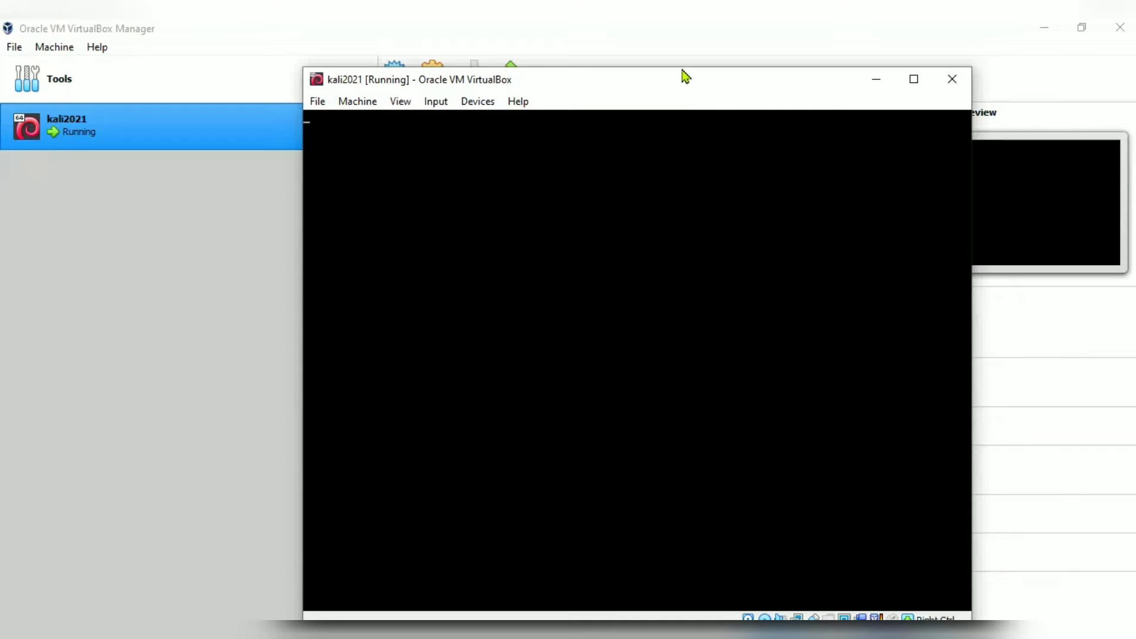
pyautogui.moveTo(685, 77); pyautogui.dragTo(649, 67)
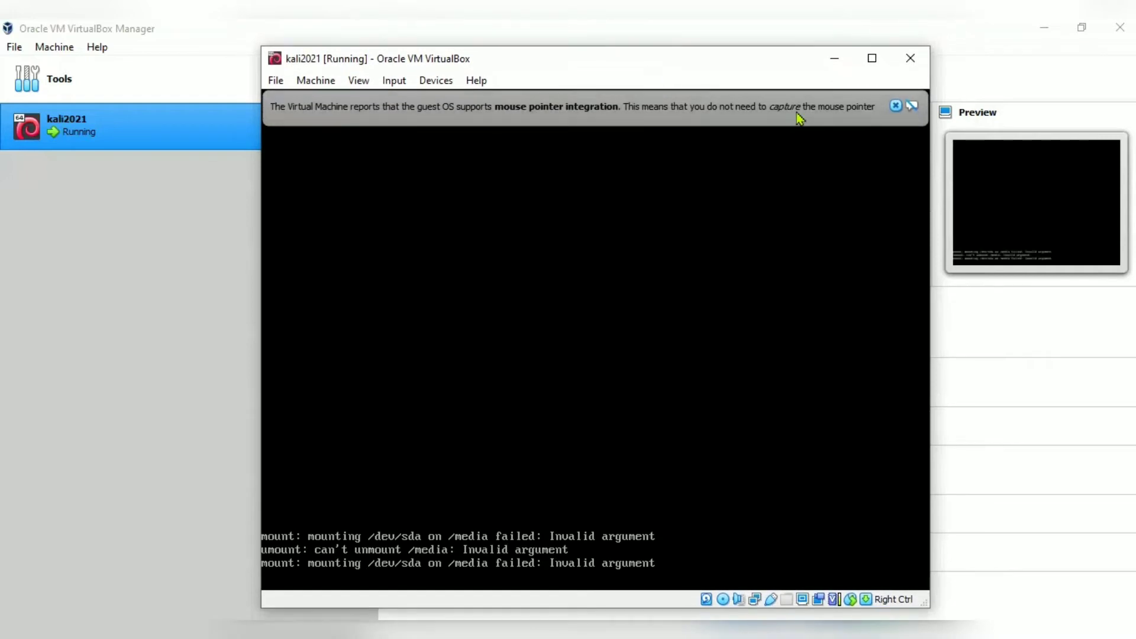
pyautogui.click(896, 105)
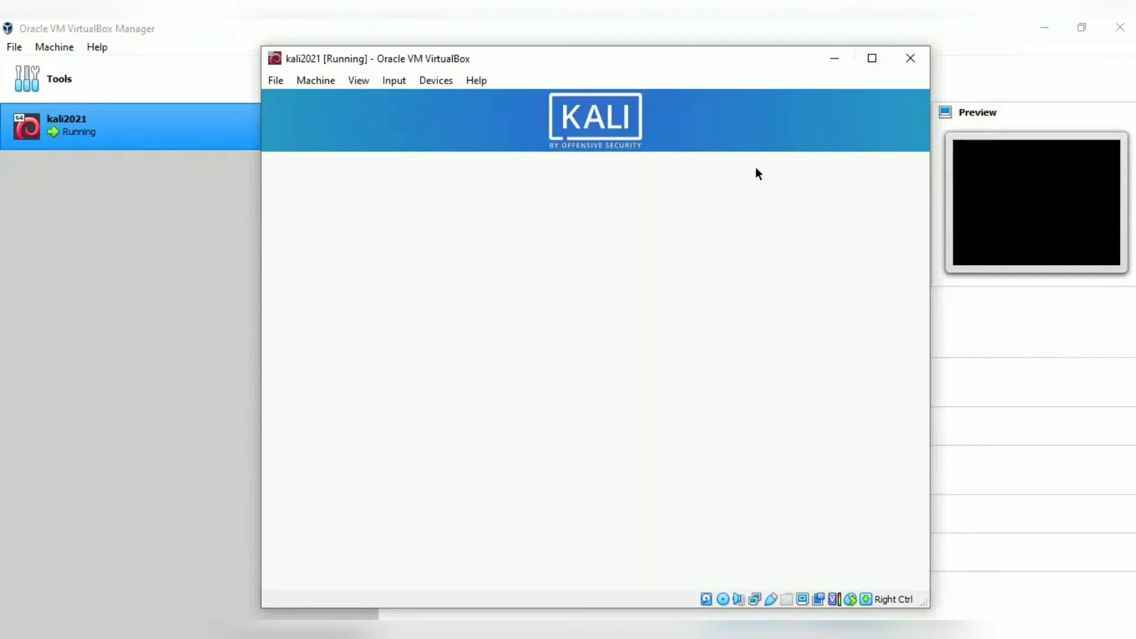
# Maximize the VM window, keep English as installer language, and select India as location.
pyautogui.click(871, 58)
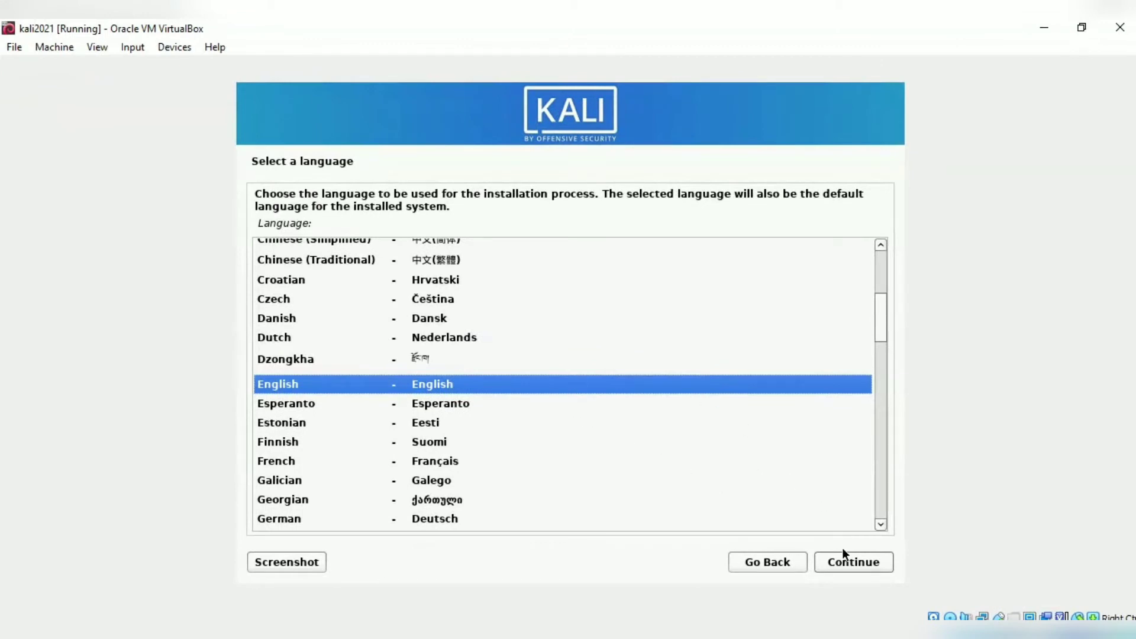
pyautogui.click(847, 564)
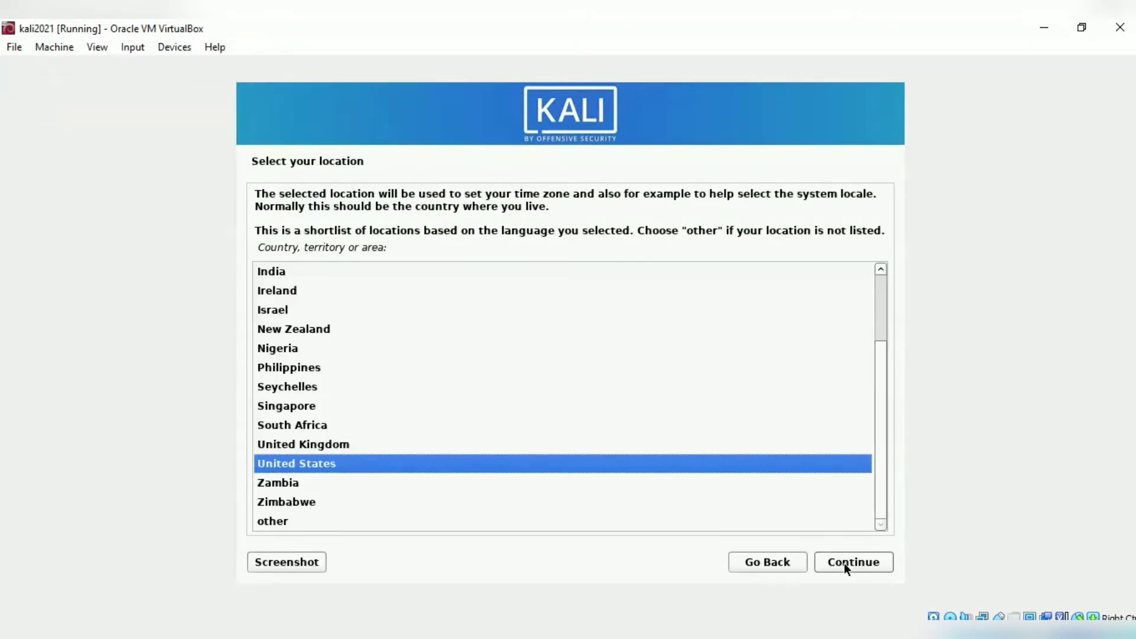
pyautogui.click(509, 272)
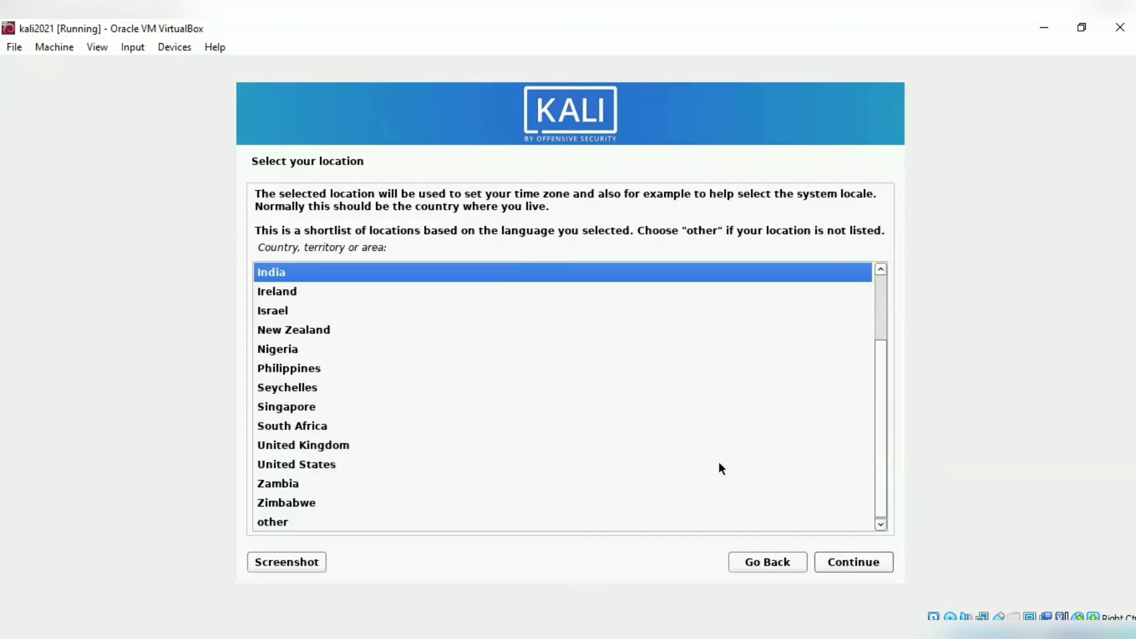
pyautogui.click(852, 566)
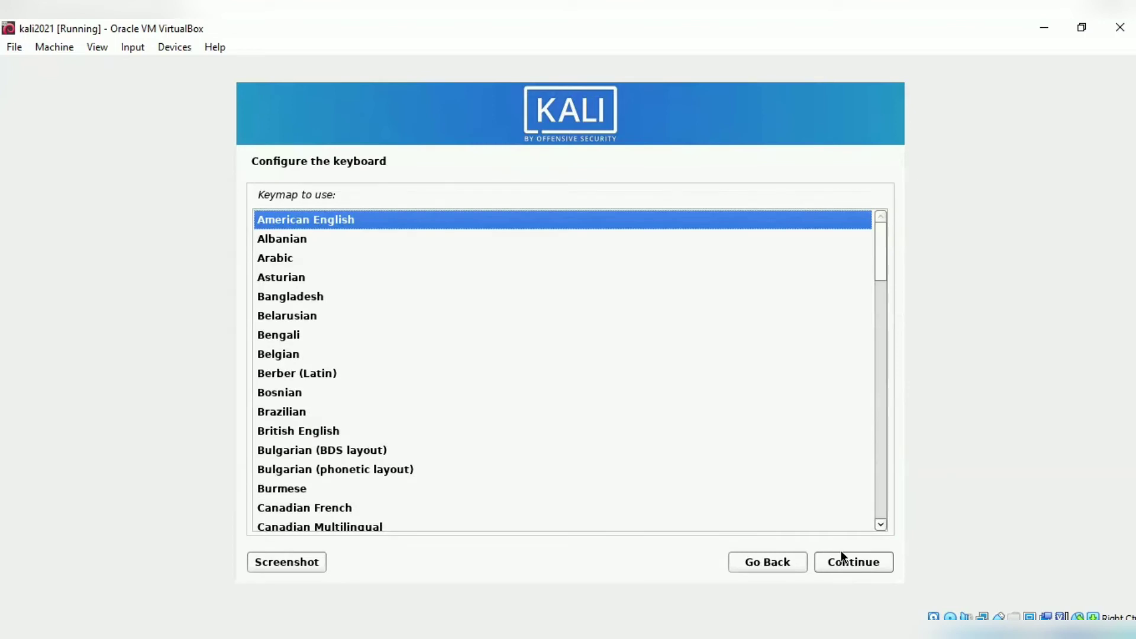
# Accept the American English keymap and continue to the hostname prompt.
pyautogui.click(844, 567)
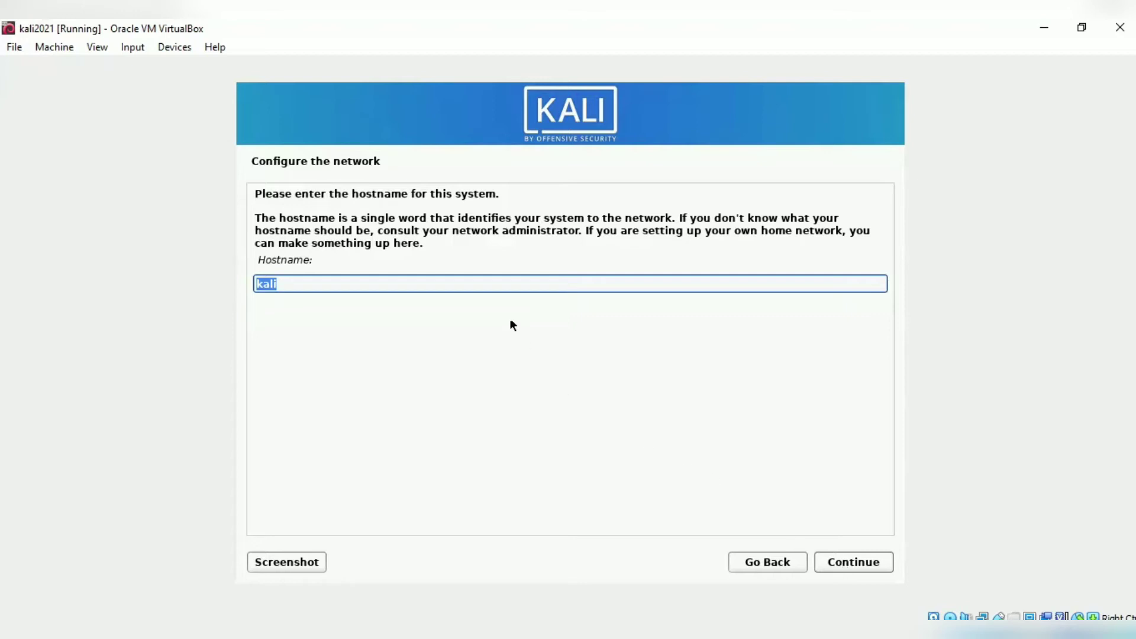
# Keep 'kali' as the hostname and leave the domain name empty.
pyautogui.click(486, 283)
pyautogui.click(842, 564)
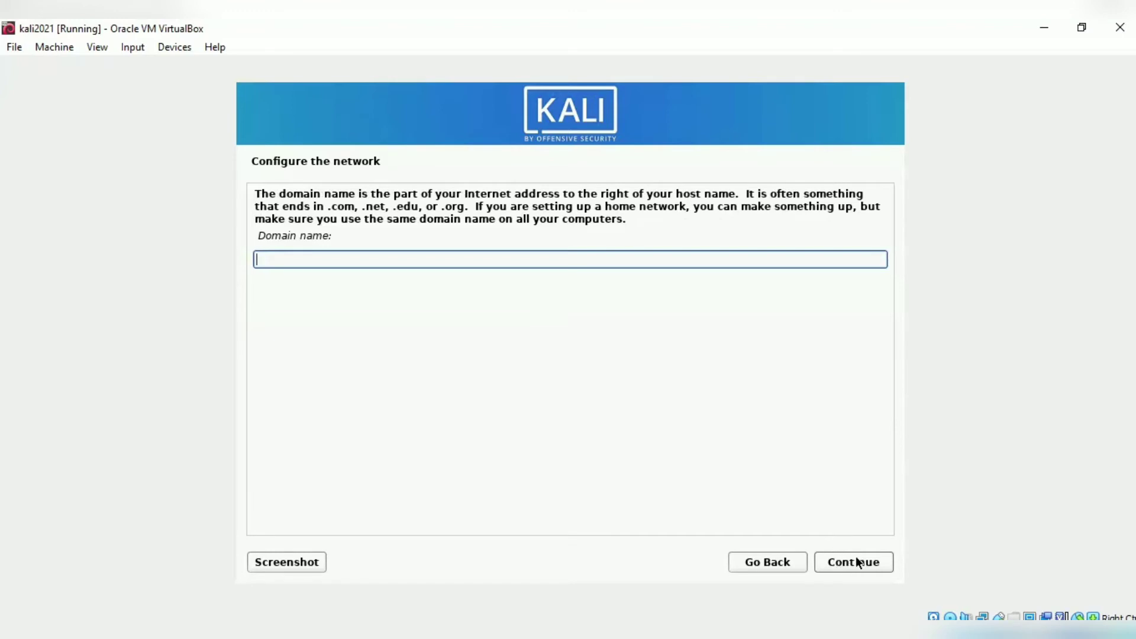
pyautogui.click(857, 563)
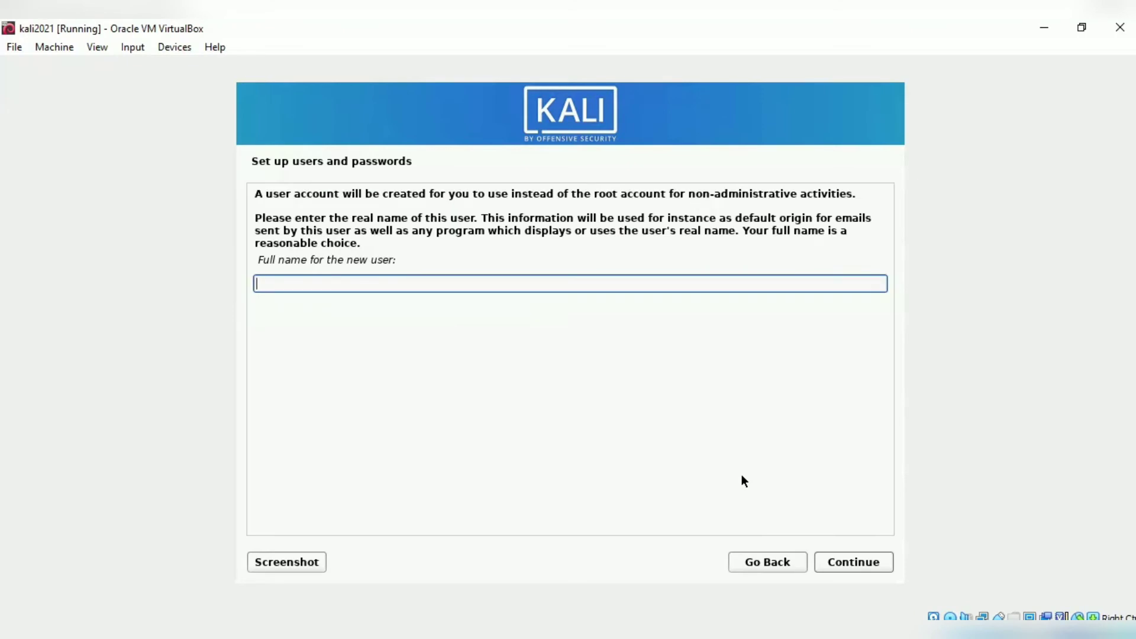
# Enter 'user' as the new user's full name and accept the default username.
pyautogui.write('r')
pyautogui.press('BackSpace')
pyautogui.write('user')
pyautogui.click(861, 561)
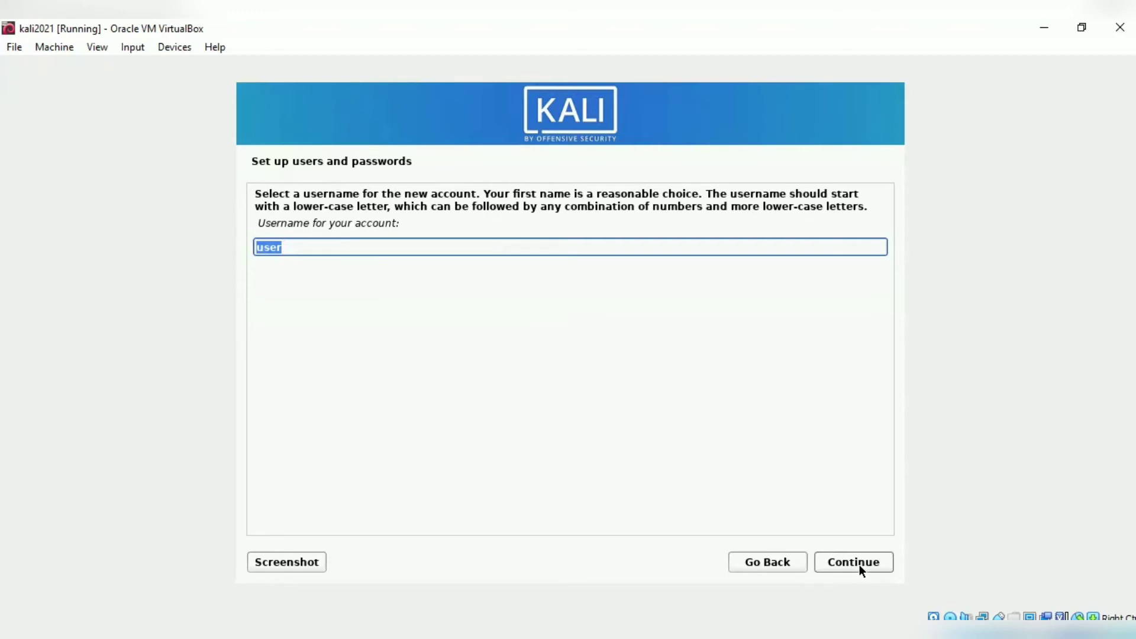
pyautogui.click(860, 566)
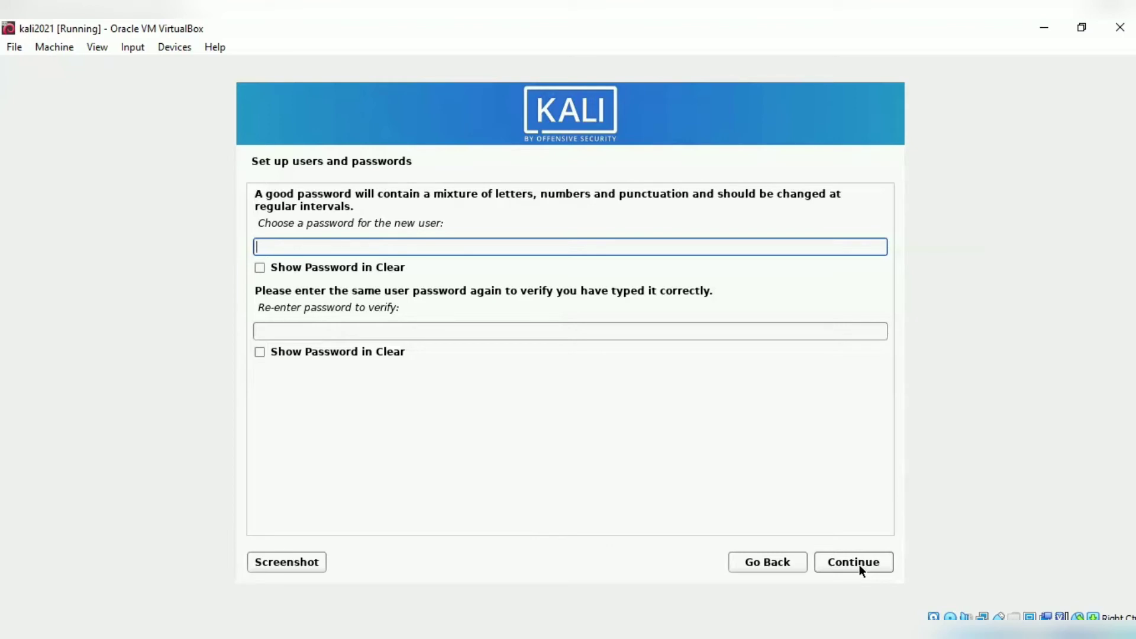
# Set and confirm the new user's account password.
pyautogui.write('kali')
pyautogui.press('Tab')
pyautogui.press('Tab')
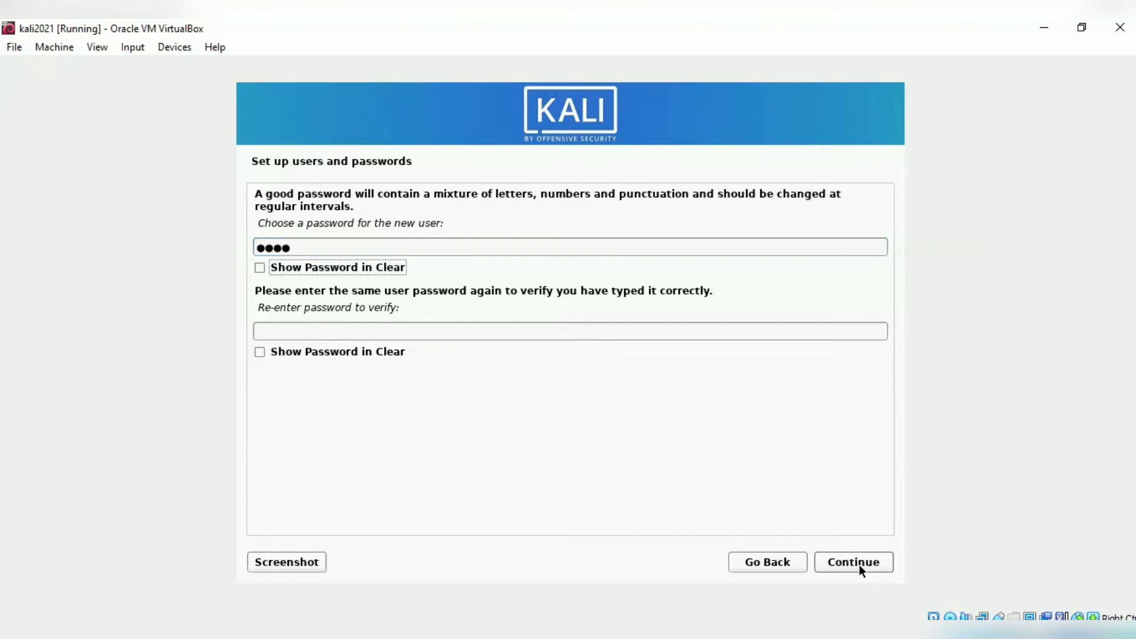
pyautogui.write('kali')
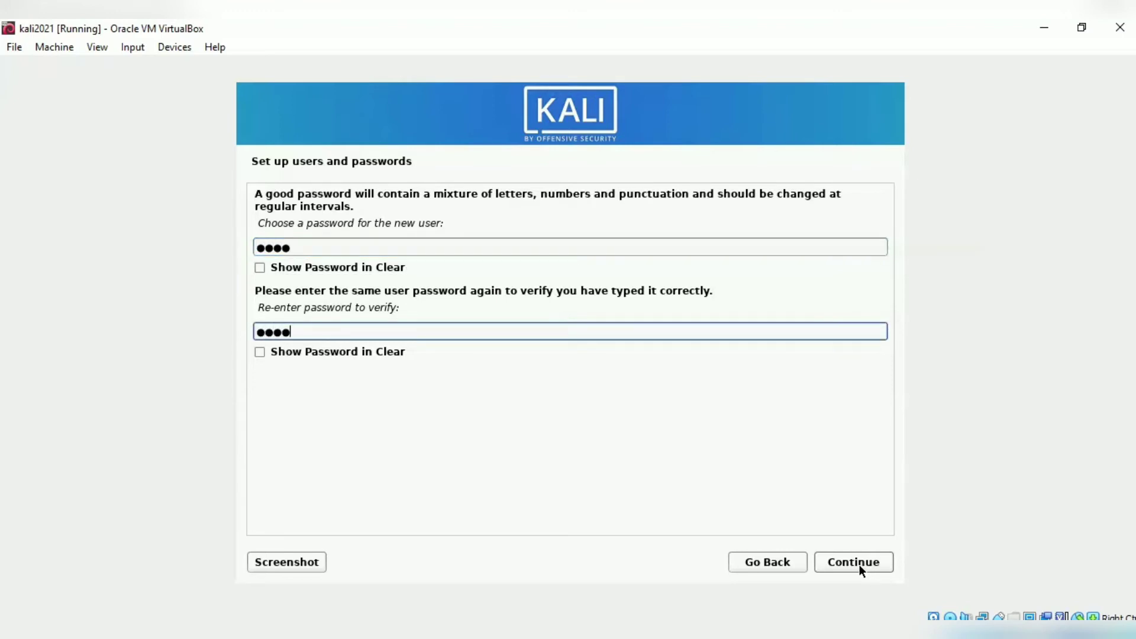
pyautogui.click(851, 556)
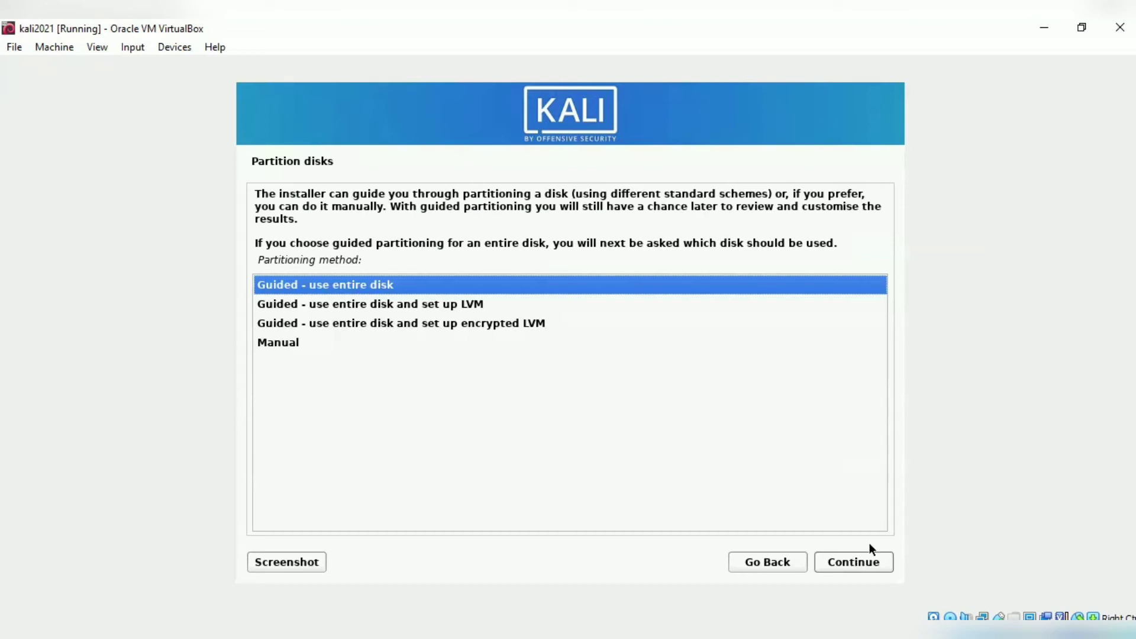
# Partition the sda disk using the entire disk with all files in one partition, and write the changes.
pyautogui.click(863, 564)
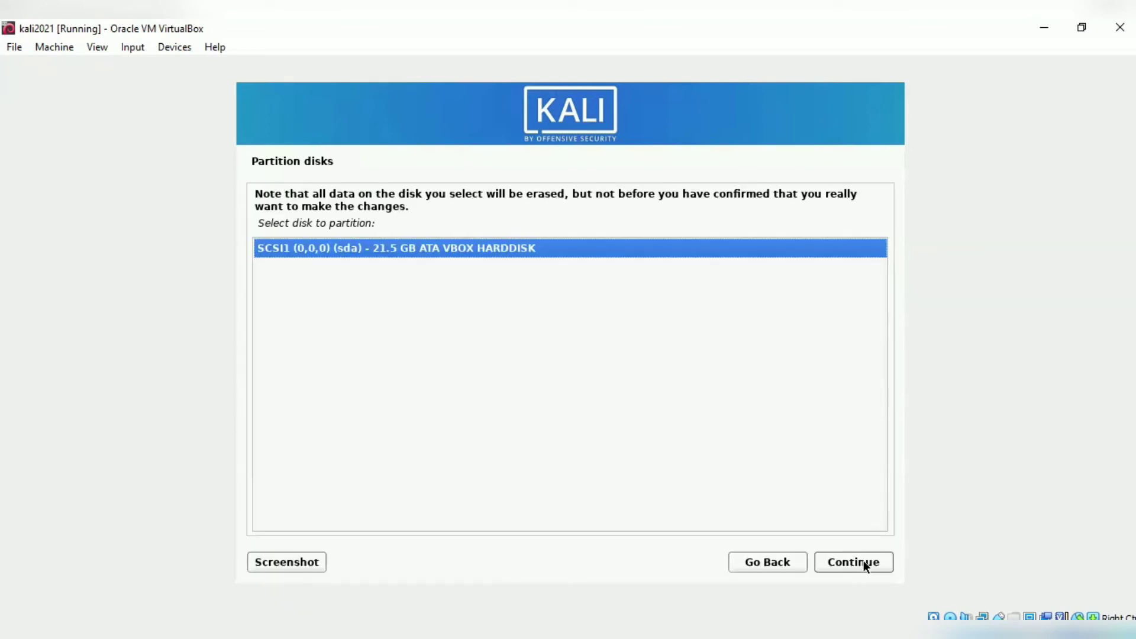
pyautogui.click(863, 562)
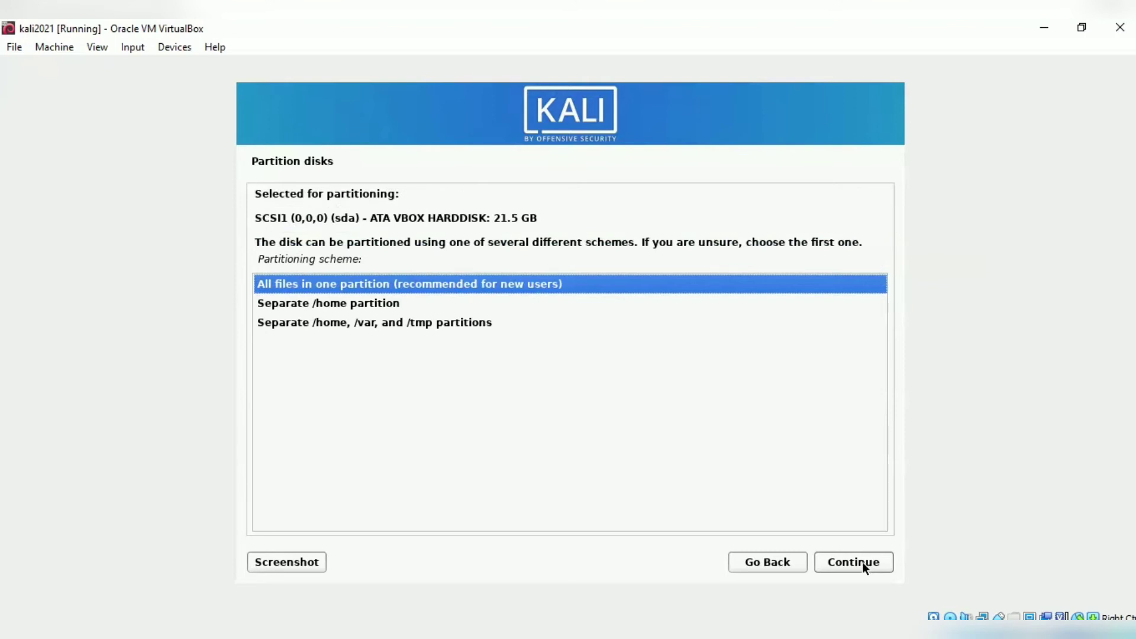
pyautogui.click(862, 562)
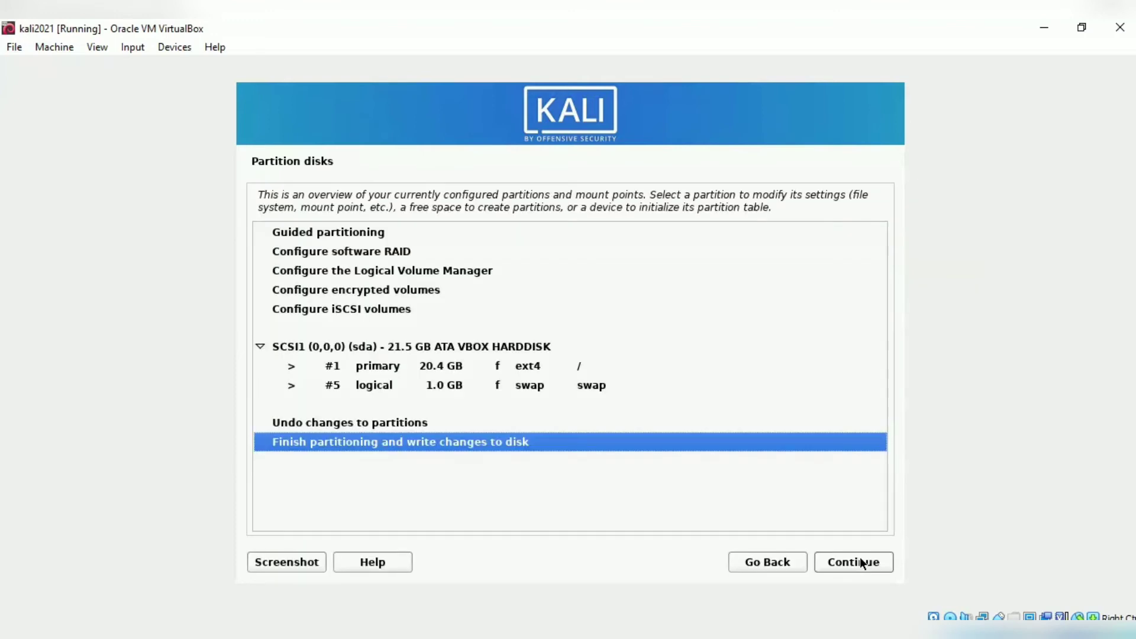
pyautogui.click(861, 562)
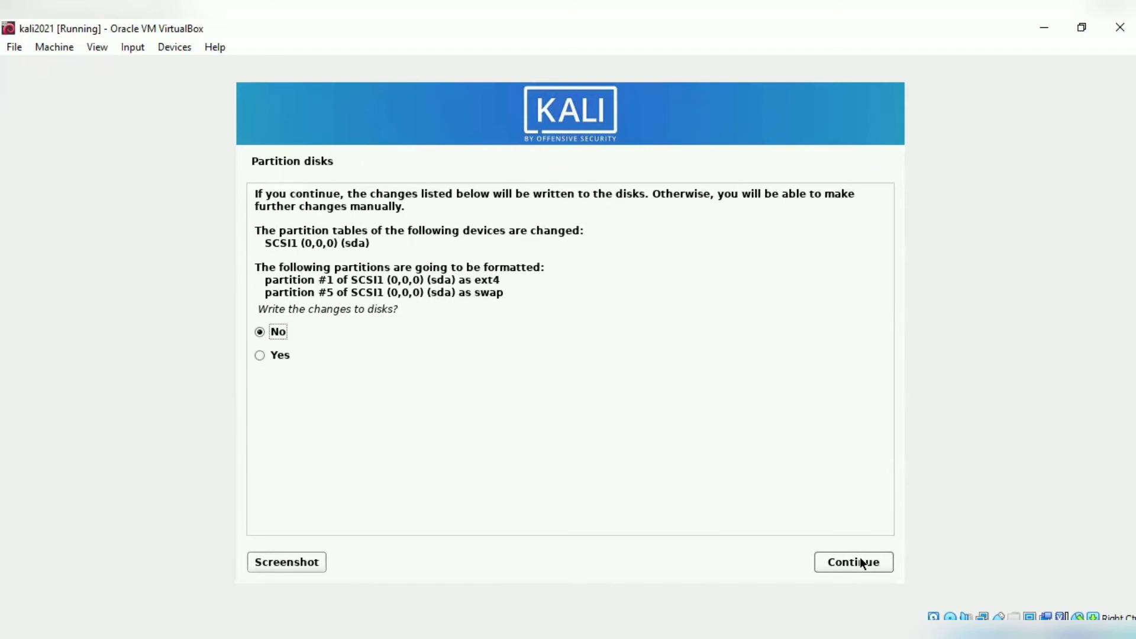
pyautogui.click(278, 352)
pyautogui.click(880, 563)
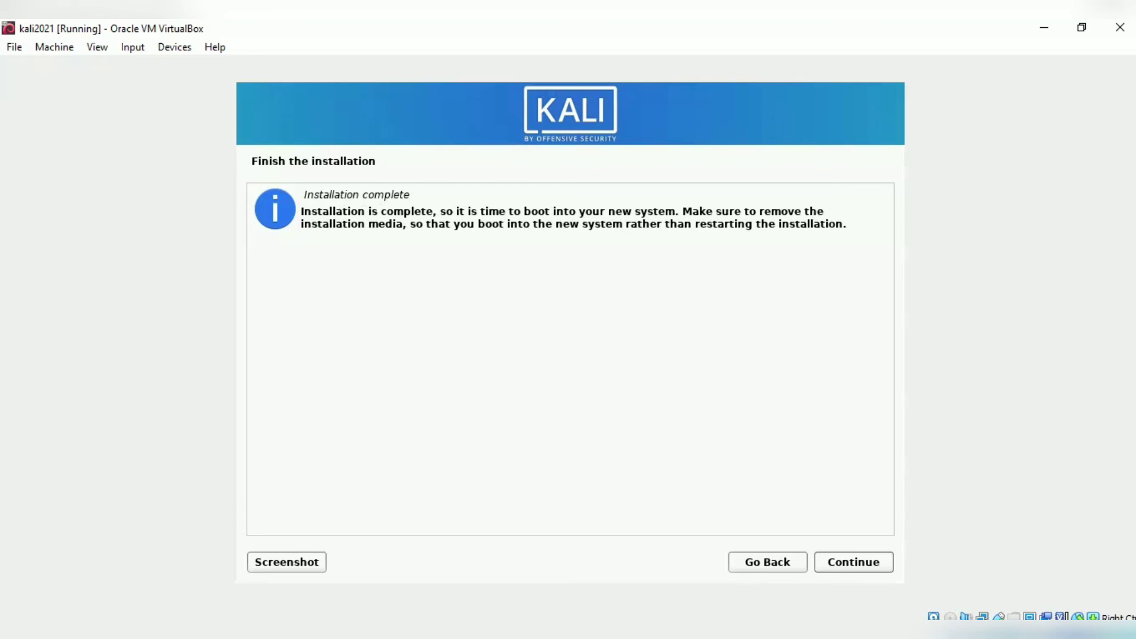
# Restart, boot Kali GNU/Linux from GRUB, and dismiss both mouse integration notices.
pyautogui.click(863, 565)
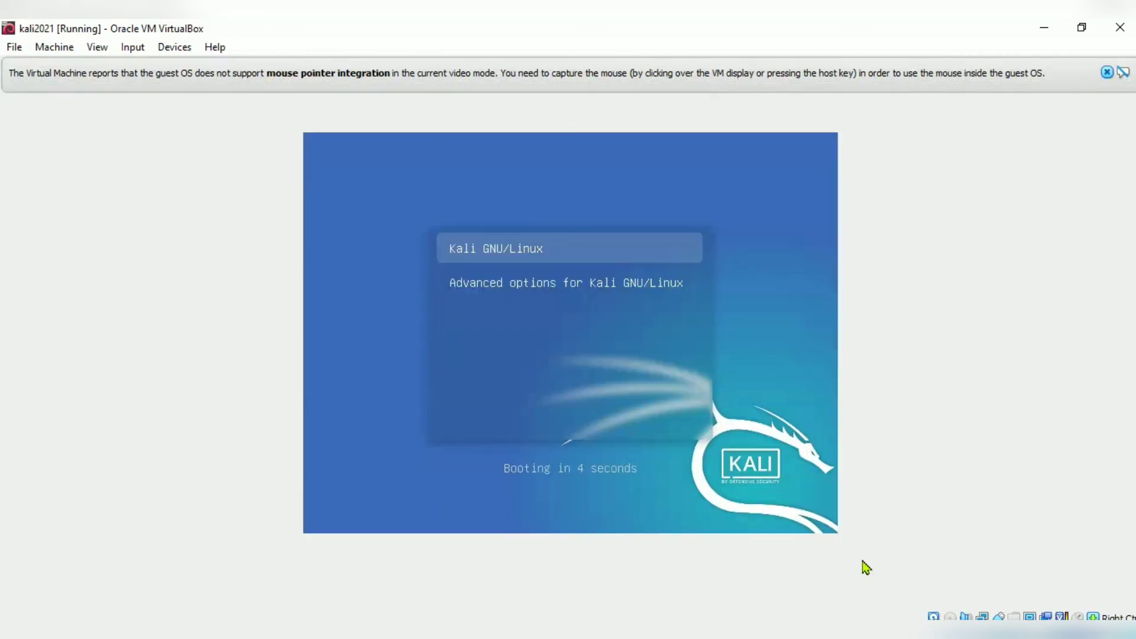
pyautogui.press('Down')
pyautogui.press('Up')
pyautogui.press('Return')
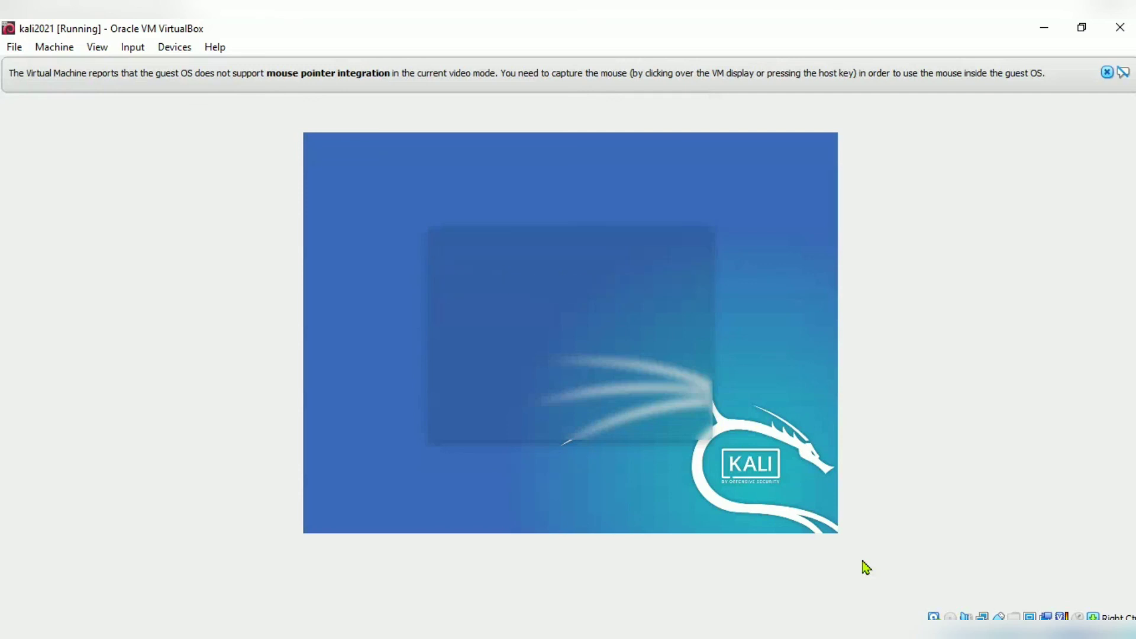
pyautogui.click(1107, 72)
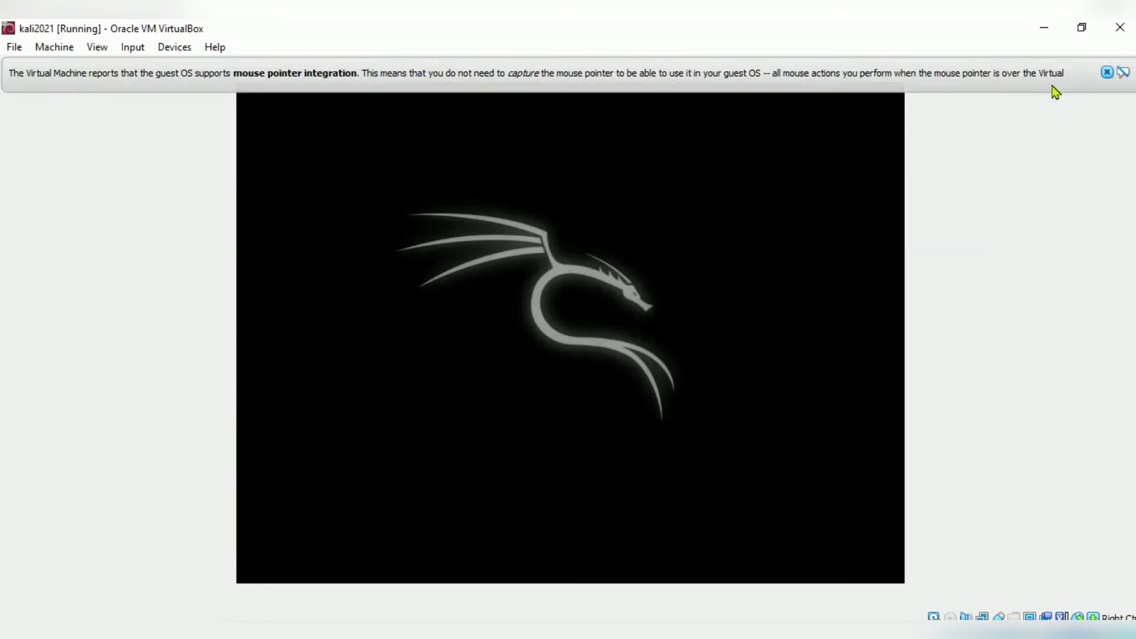
pyautogui.click(1107, 73)
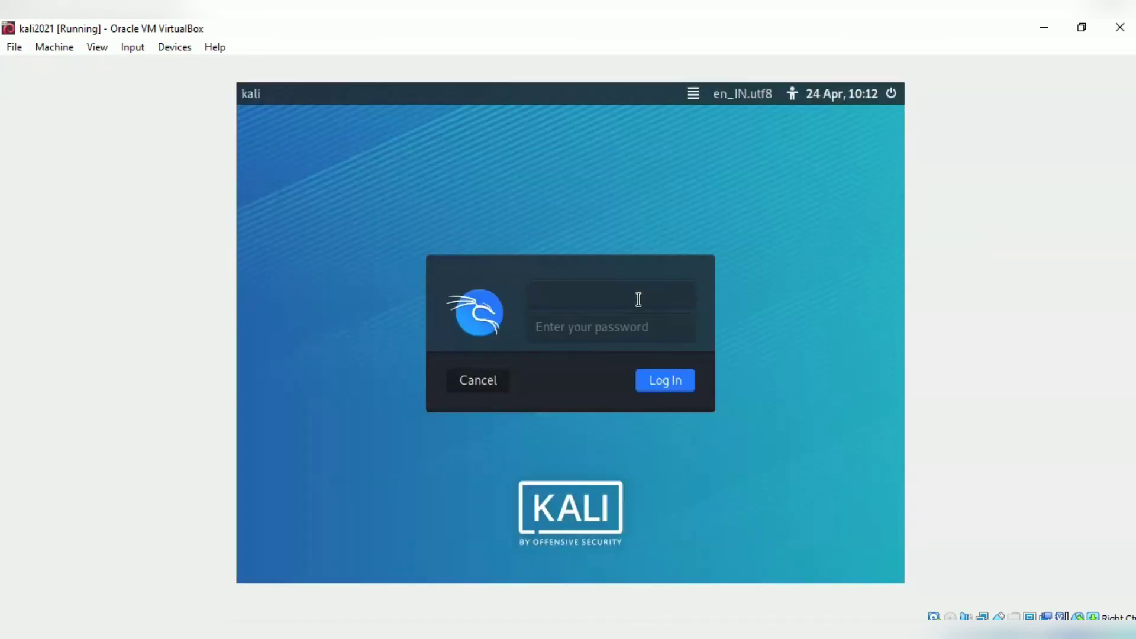
# Log in to Kali as 'user' with the account password.
pyautogui.write('user')
pyautogui.press('Tab')
pyautogui.write('kali')
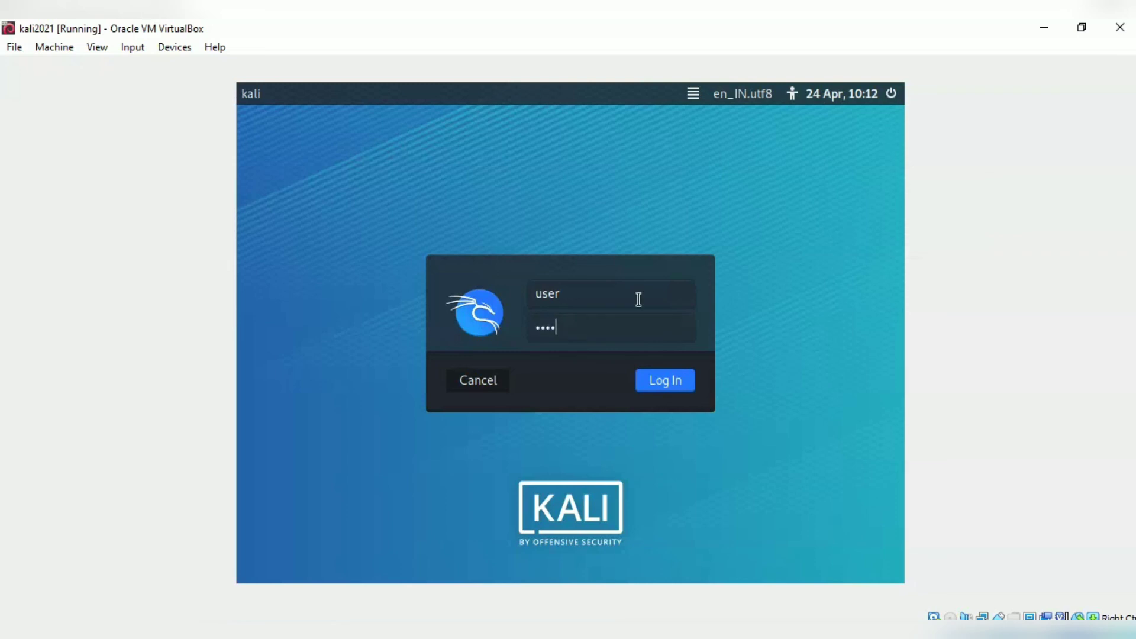
pyautogui.click(658, 383)
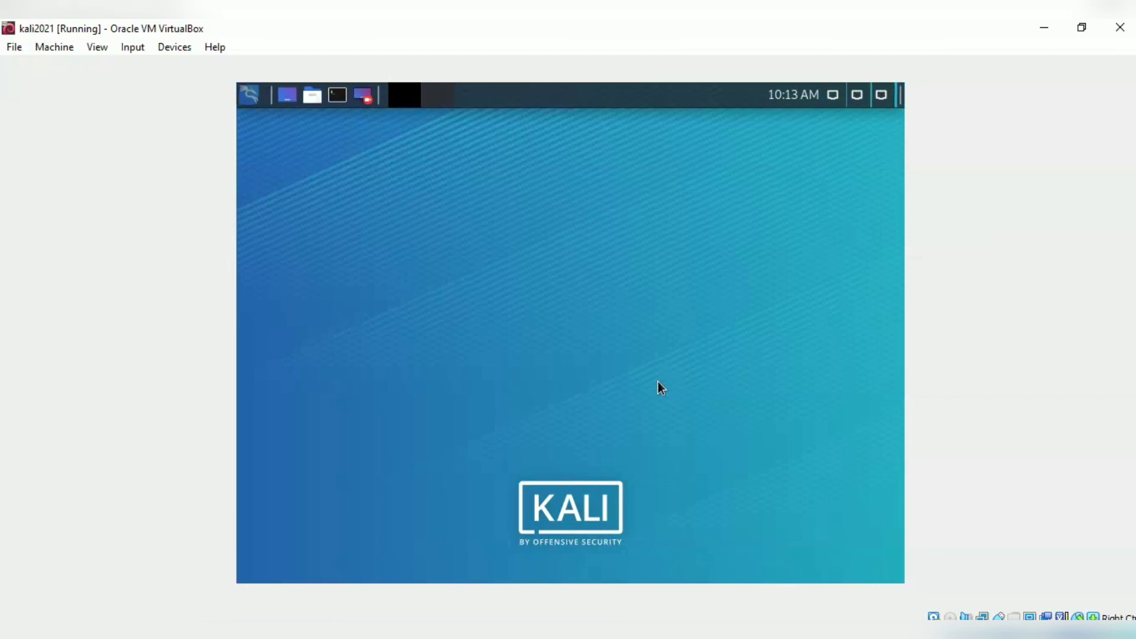
# Switch the kali2021 VM to full-screen mode.
pyautogui.click(97, 47)
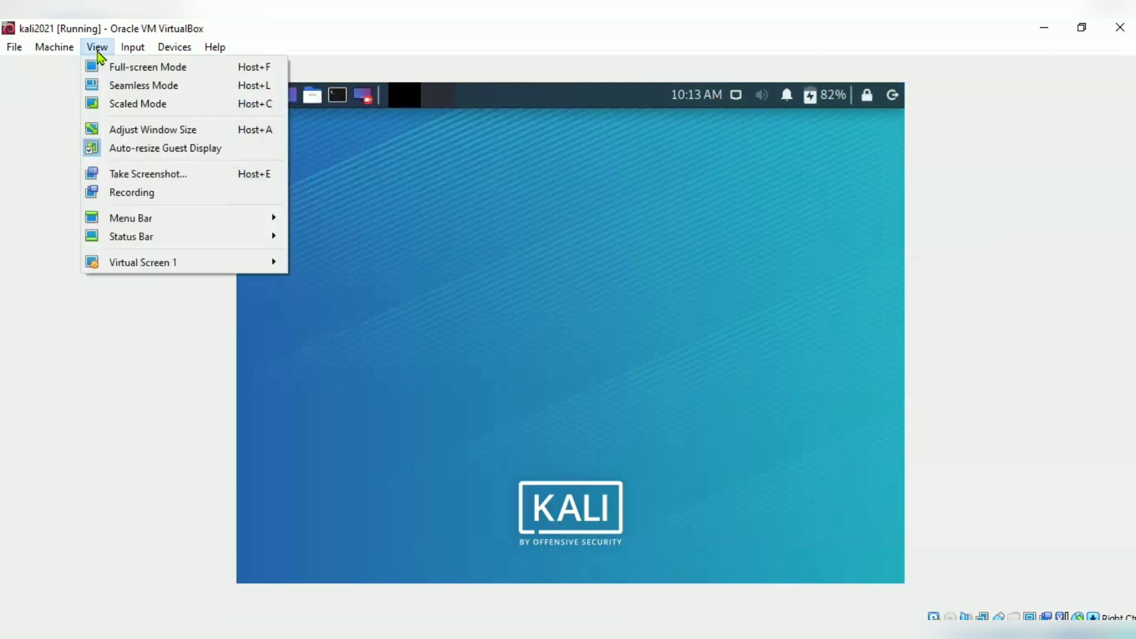
pyautogui.click(113, 67)
pyautogui.click(533, 395)
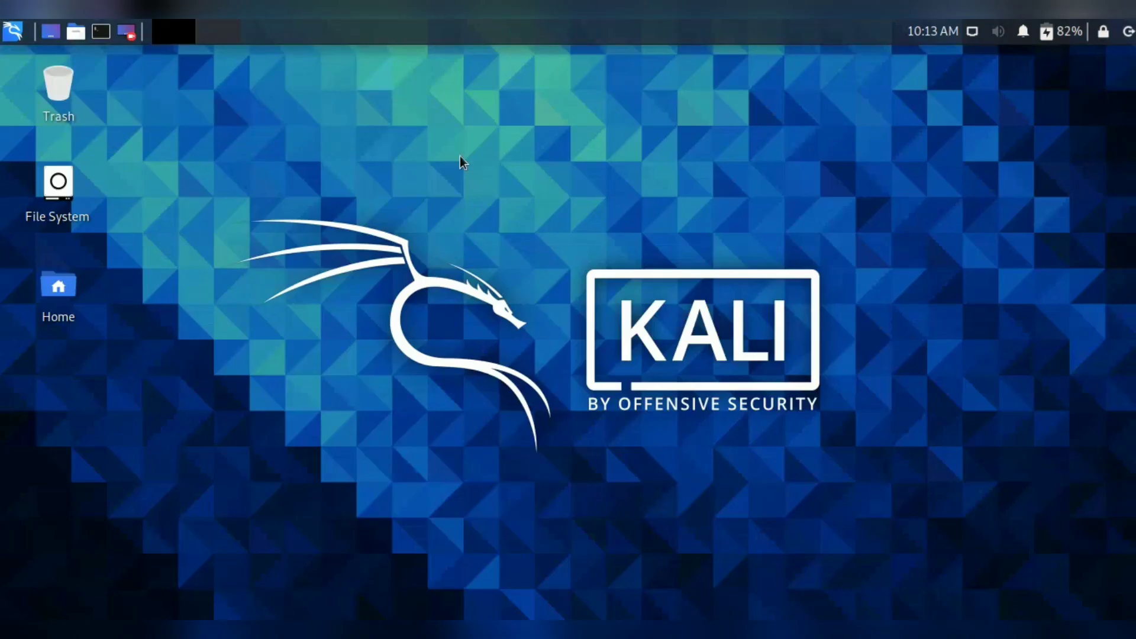
# Open a terminal window and the Kali applications menu.
pyautogui.rightClick(460, 155)
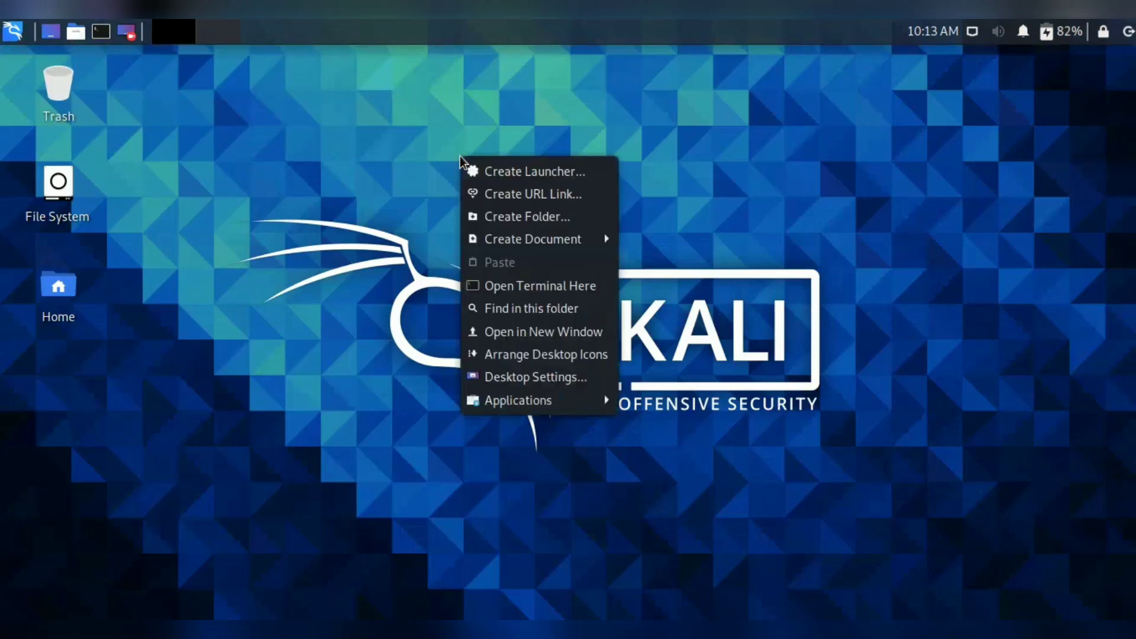
pyautogui.click(228, 144)
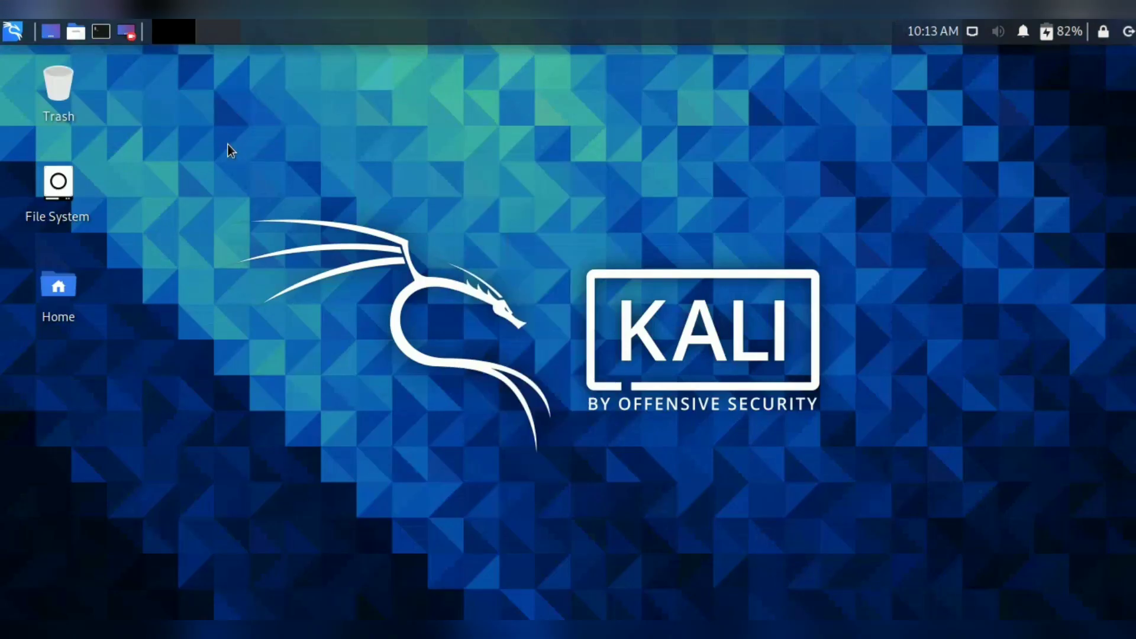
pyautogui.click(101, 33)
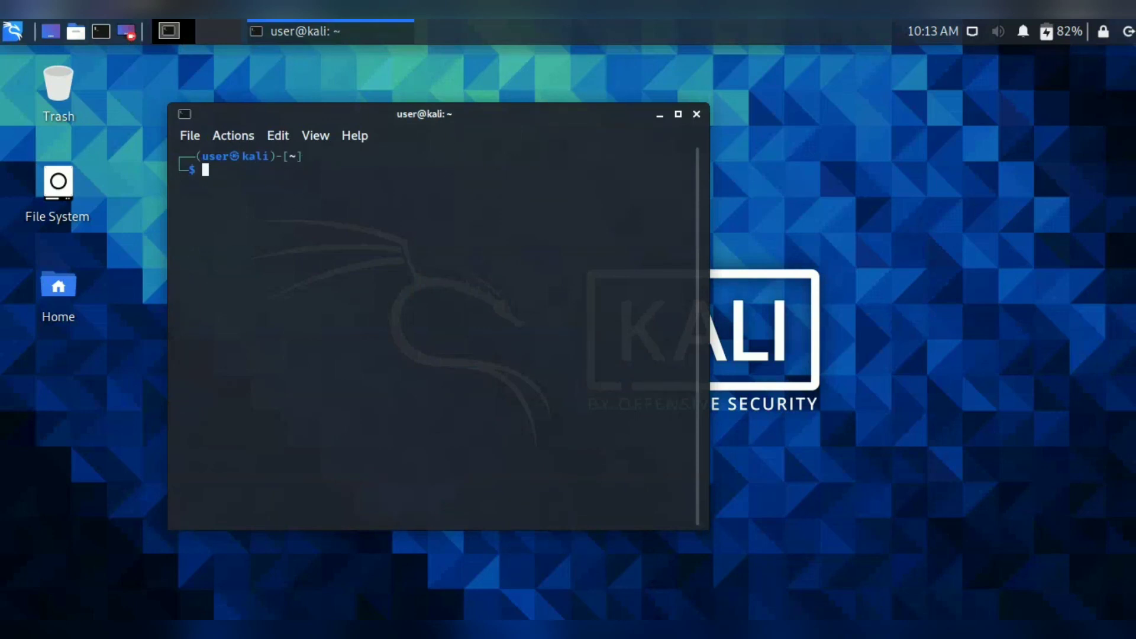
pyautogui.click(13, 31)
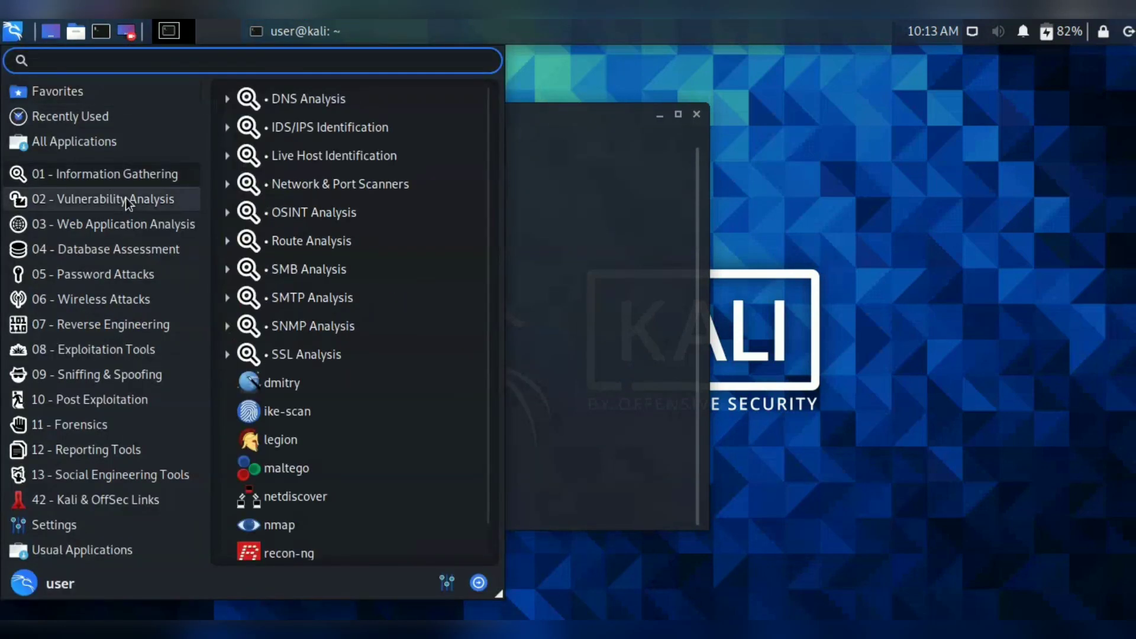